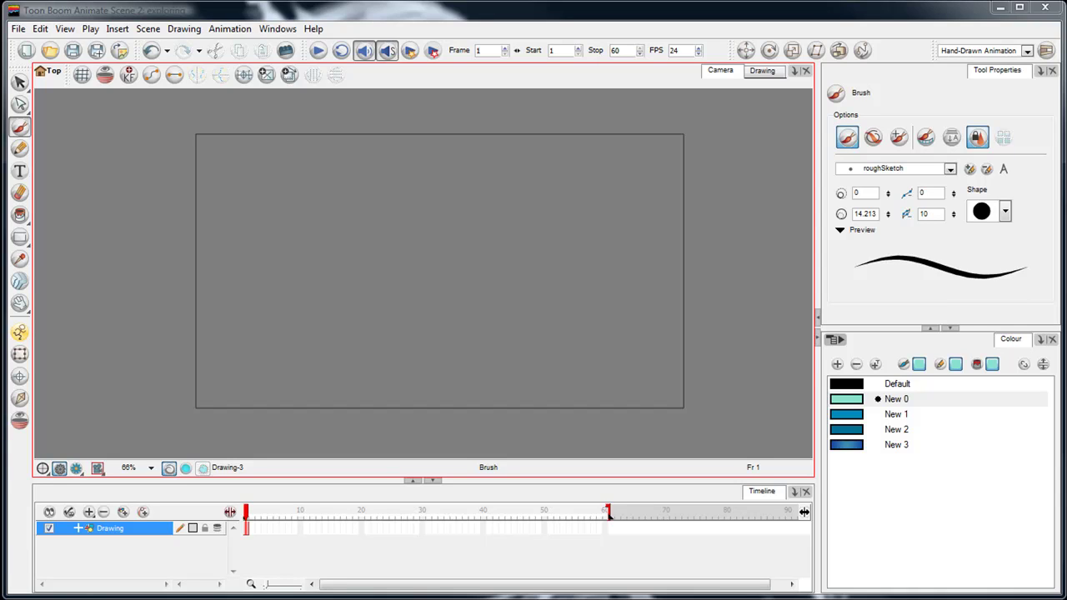
- Draw a freehand wavy Pencil stroke in colour New 0 across the middle of the camera frame
click(20, 148)
mouse_move(314, 275)
mouse_down()
mouse_move(501, 228)
mouse_move(578, 317)
mouse_up()
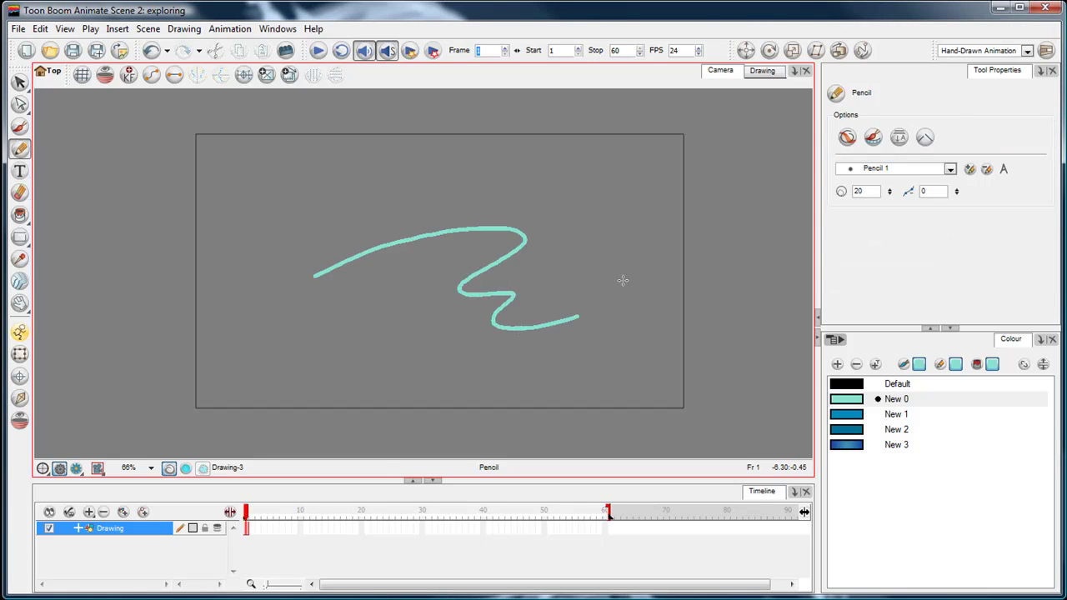
key(space)
mouse_move(566, 277)
mouse_down()
mouse_move(560, 265)
mouse_move(542, 267)
mouse_up()
key(2)
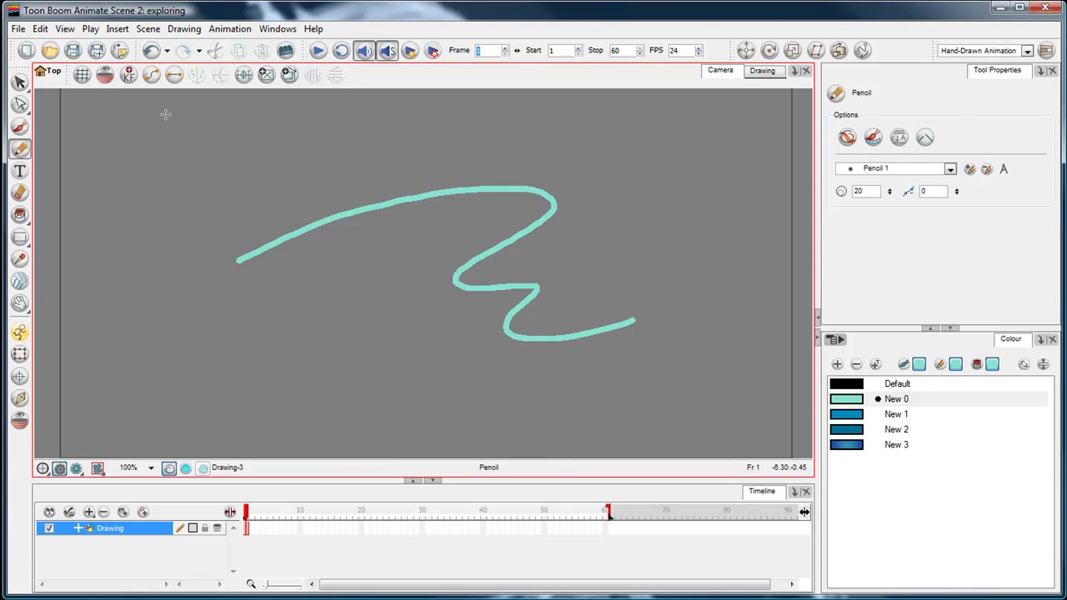
- Select everything in the drawing and delete the wavy pencil stroke
click(20, 81)
key(ctrl+a)
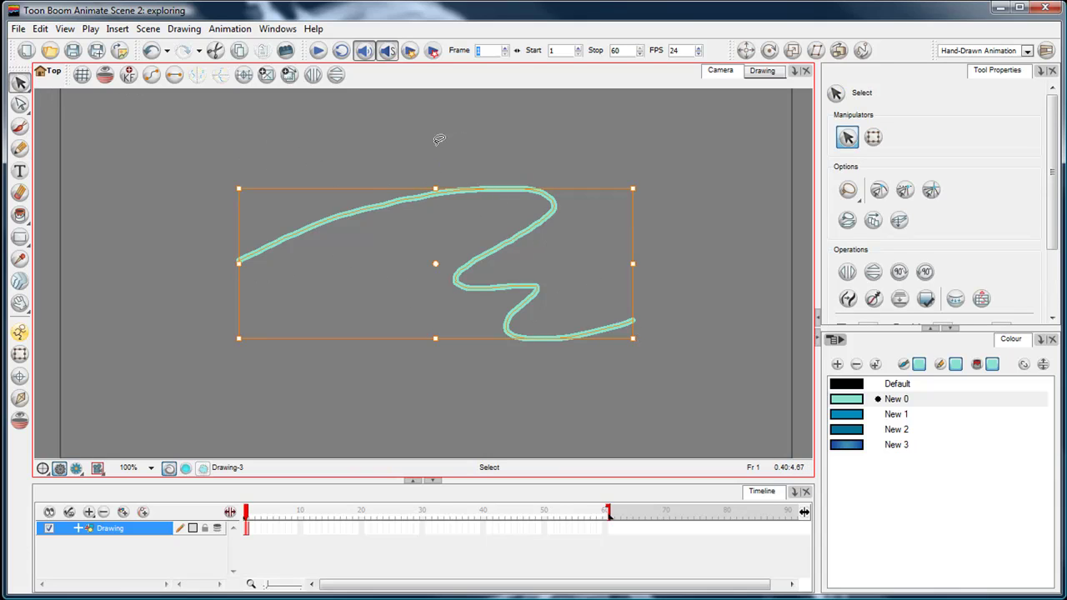
key(Delete)
- Enlarge the roughSketch brush to a maximum size of 144.421 and paint one thick rising stroke in the Default black colour
click(20, 126)
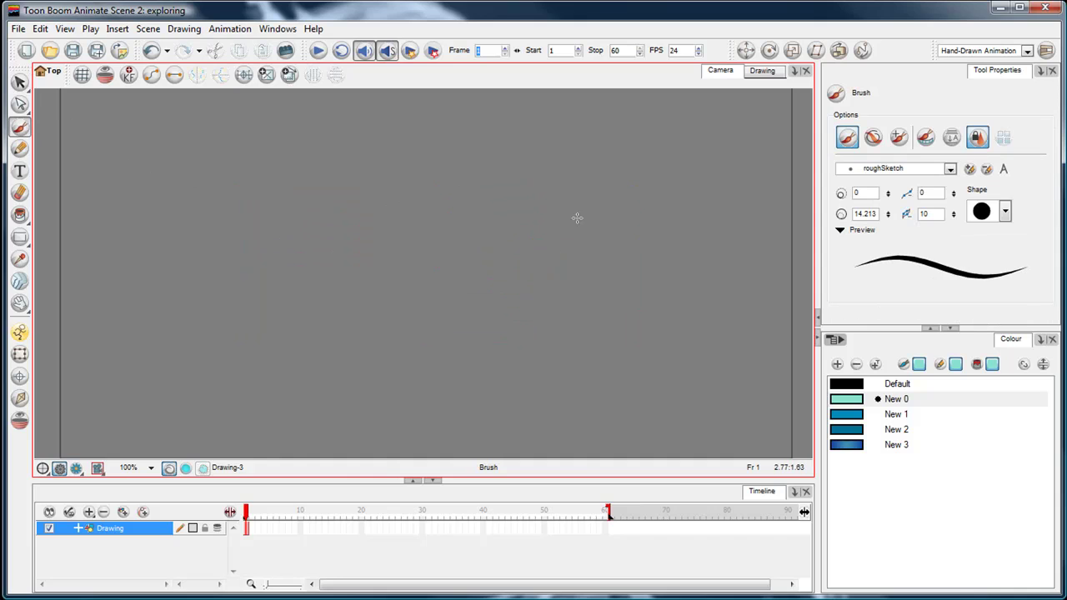
key(o)
drag(331, 238, 364, 254)
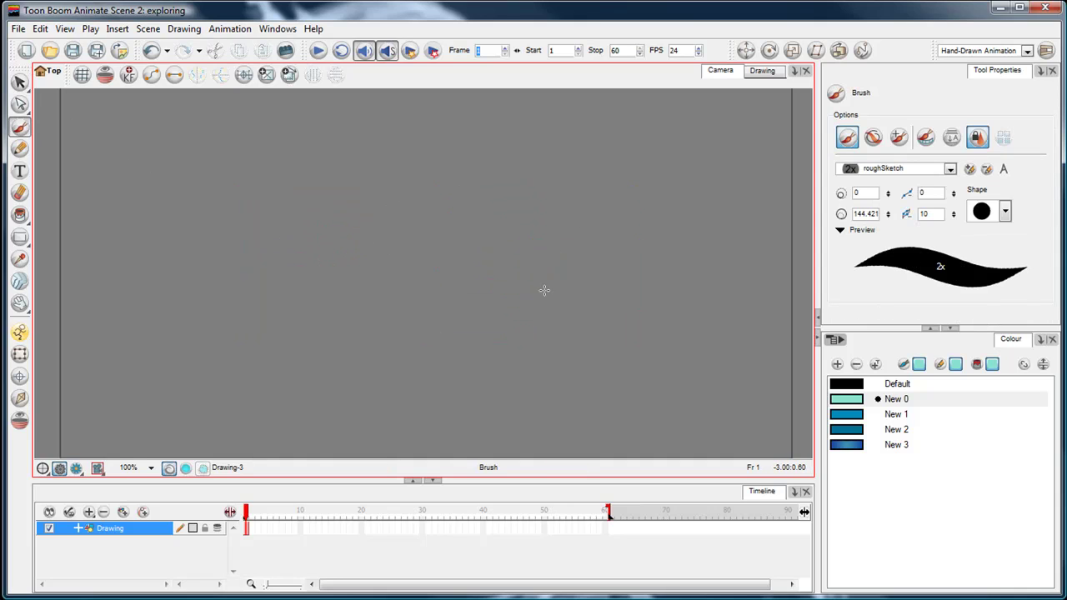
click(858, 384)
drag(204, 259, 436, 172)
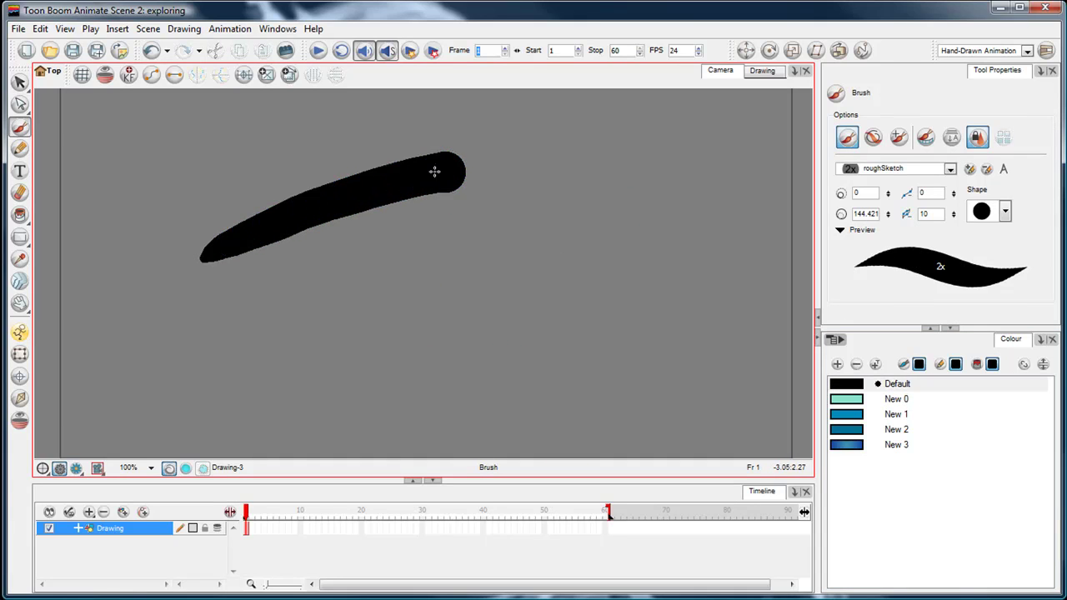
- Draw a thin rising black Pencil line below the thick brush stroke and select both strokes with the Contour Editor
click(21, 148)
drag(276, 337, 571, 260)
click(21, 106)
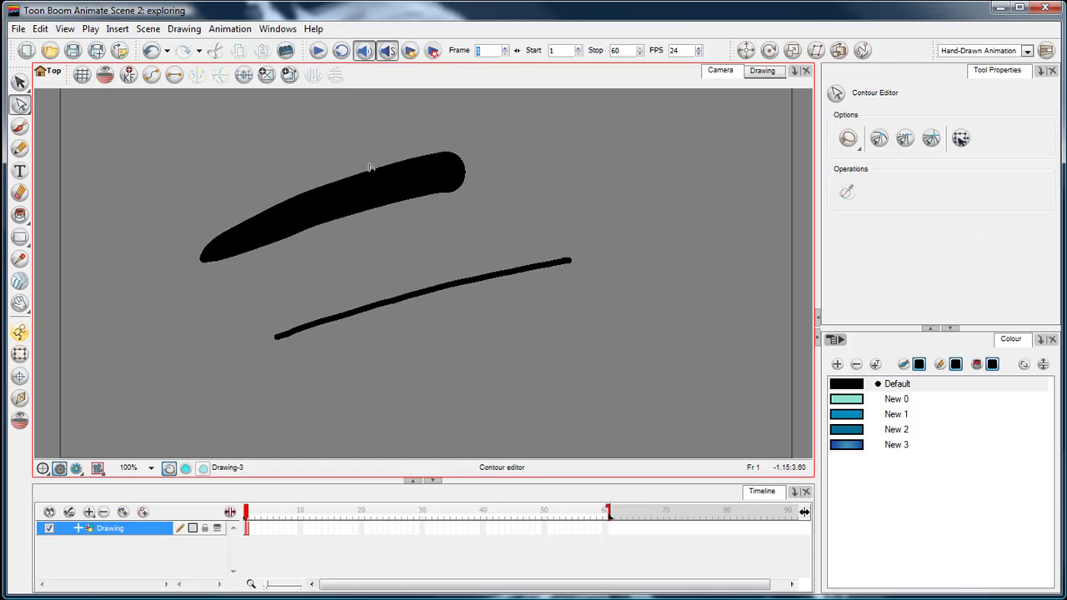
mouse_move(370, 168)
mouse_down()
mouse_move(453, 352)
mouse_move(671, 169)
mouse_up()
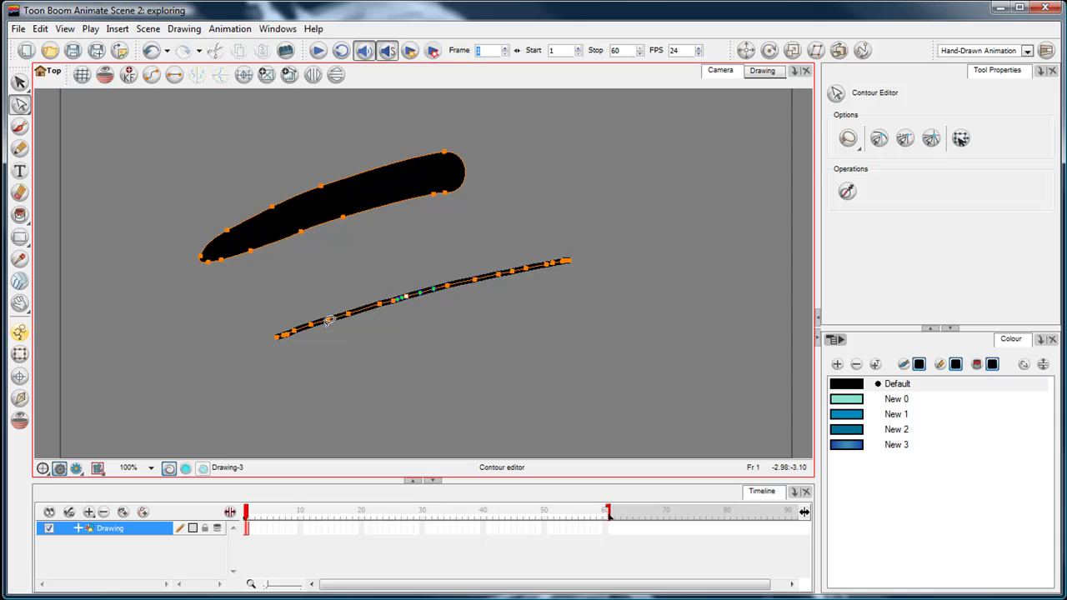
- Bend the middle of the pencil line with the Contour Editor and delete surplus contour points along it
mouse_move(447, 287)
mouse_down()
mouse_move(479, 305)
mouse_move(527, 292)
mouse_up()
key(Delete)
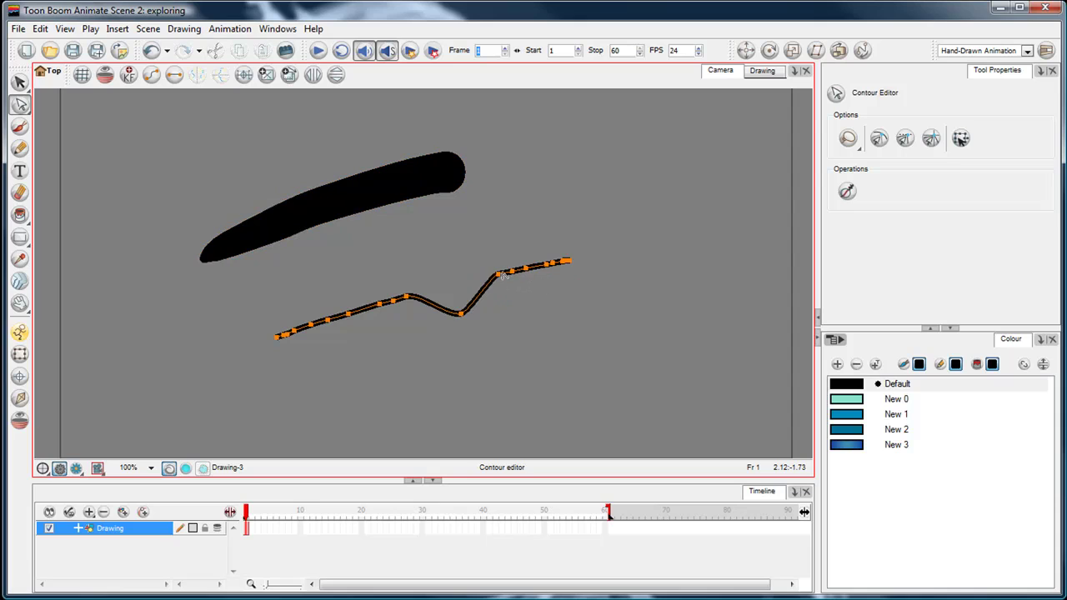
mouse_move(507, 252)
mouse_down()
mouse_move(552, 271)
mouse_move(523, 253)
mouse_move(503, 278)
mouse_move(523, 293)
mouse_up()
key(Delete)
mouse_move(407, 278)
mouse_down()
mouse_move(301, 324)
mouse_move(369, 327)
mouse_move(407, 277)
mouse_up()
key(Delete)
- Rework the remaining contour points of the pencil line, lowering its left part and pulling the Bezier handles into smooth waves
mouse_move(291, 313)
mouse_down()
mouse_move(281, 328)
mouse_move(305, 303)
mouse_up()
mouse_move(297, 338)
mouse_down()
mouse_move(370, 345)
mouse_move(367, 321)
mouse_move(339, 344)
mouse_move(400, 339)
mouse_move(325, 348)
mouse_move(428, 352)
mouse_move(398, 346)
mouse_up()
click(460, 314)
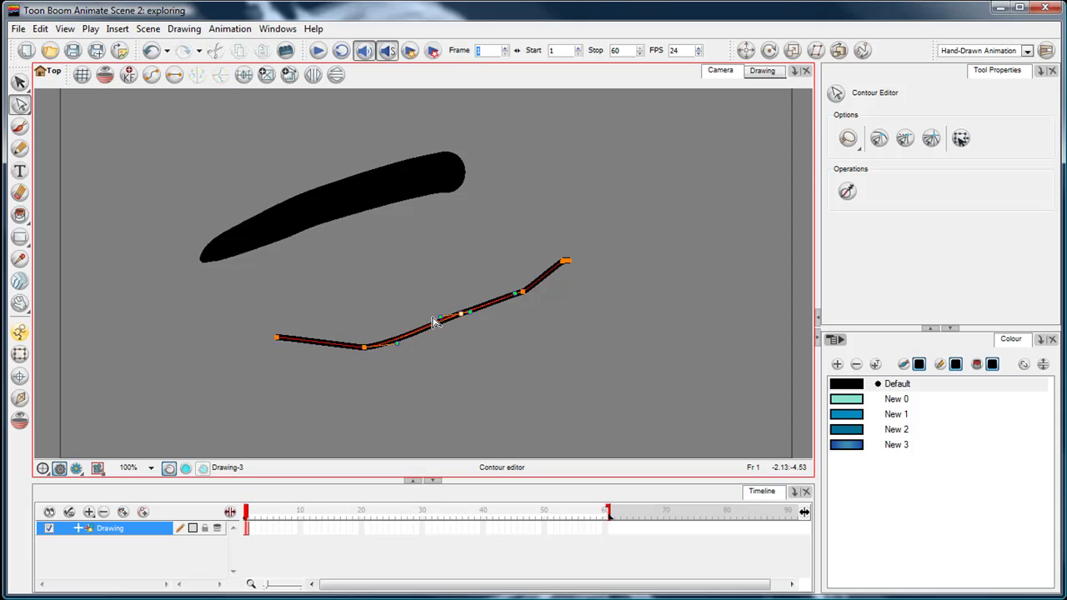
mouse_move(472, 314)
mouse_down()
mouse_move(512, 315)
mouse_move(519, 296)
mouse_move(552, 293)
mouse_up()
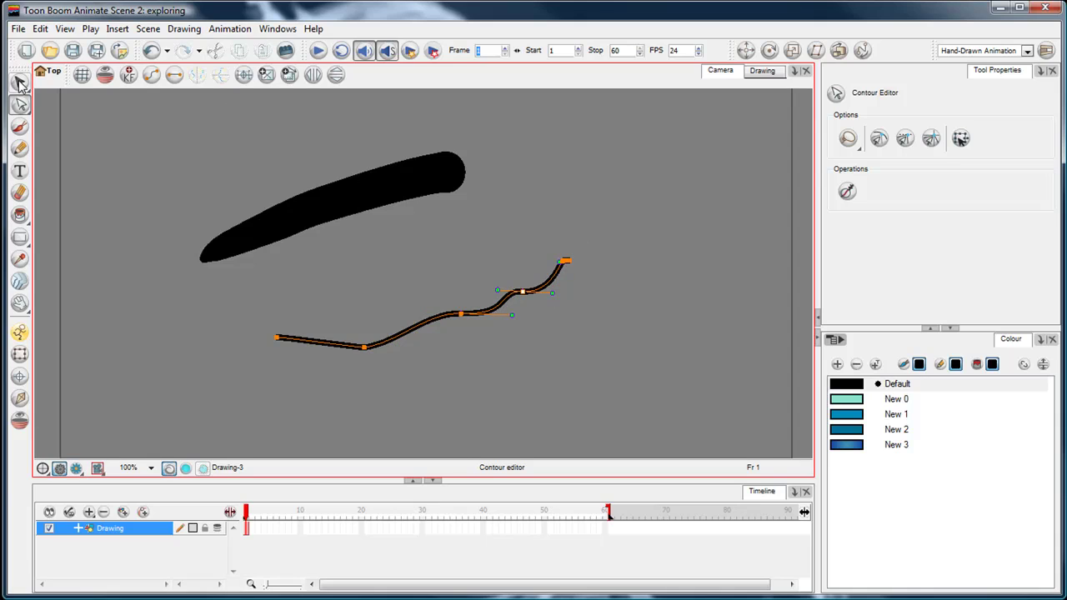
- Draw four steep Pencil strokes in colour New 0 across the wavy black line, alternating Draw Behind off and on
click(19, 149)
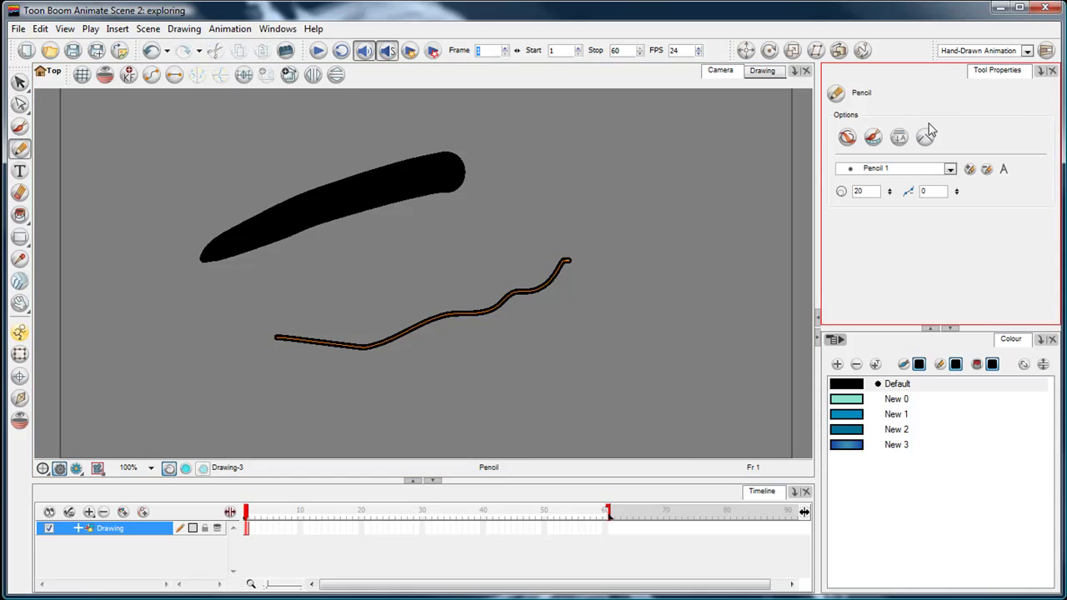
click(847, 399)
drag(502, 244, 454, 390)
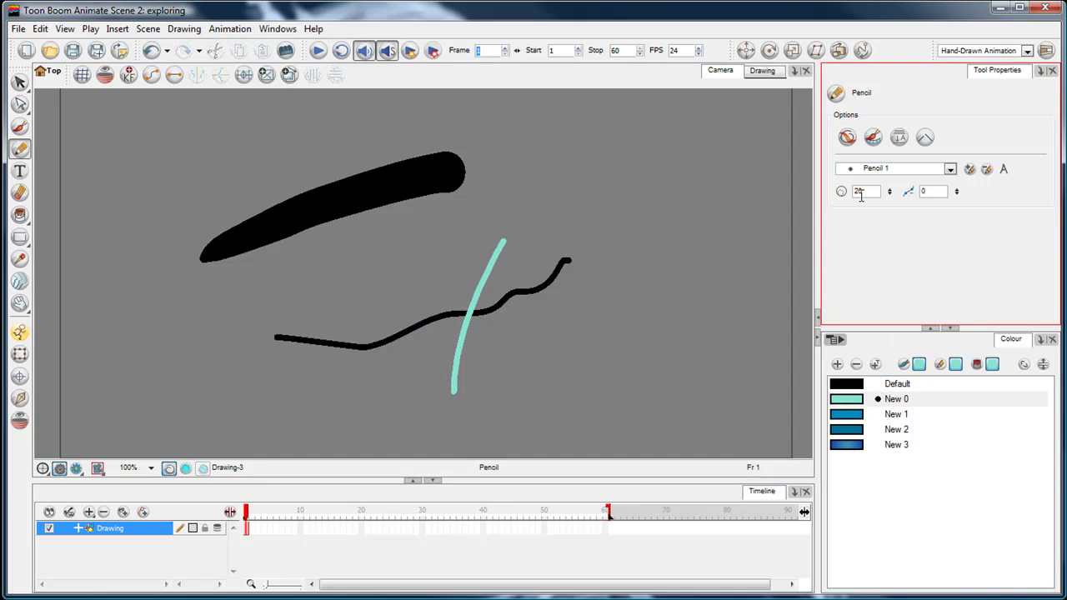
click(847, 137)
drag(455, 249, 416, 404)
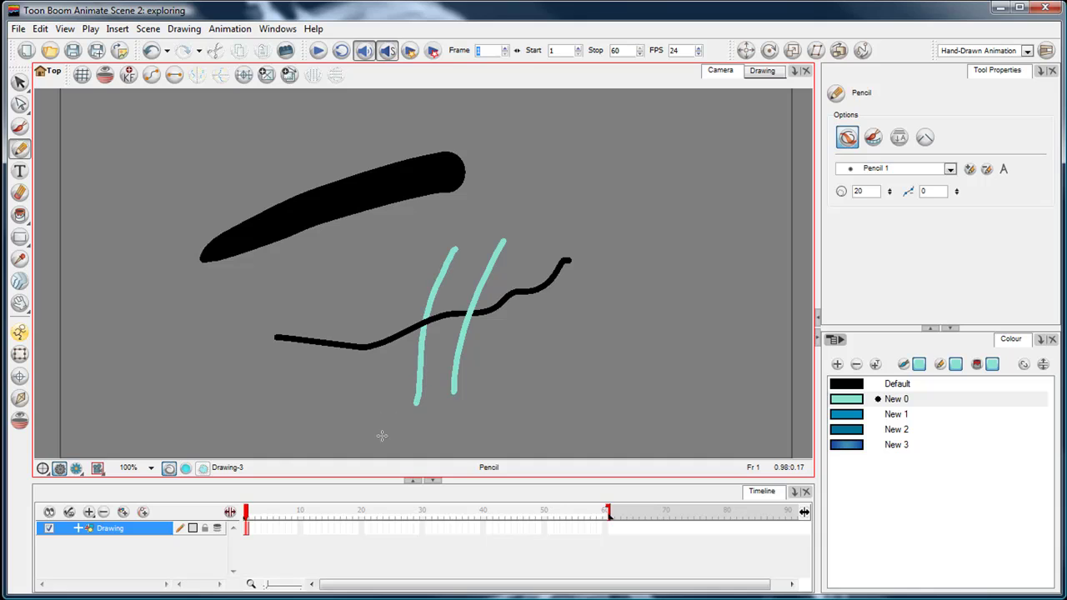
click(847, 137)
drag(418, 244, 379, 386)
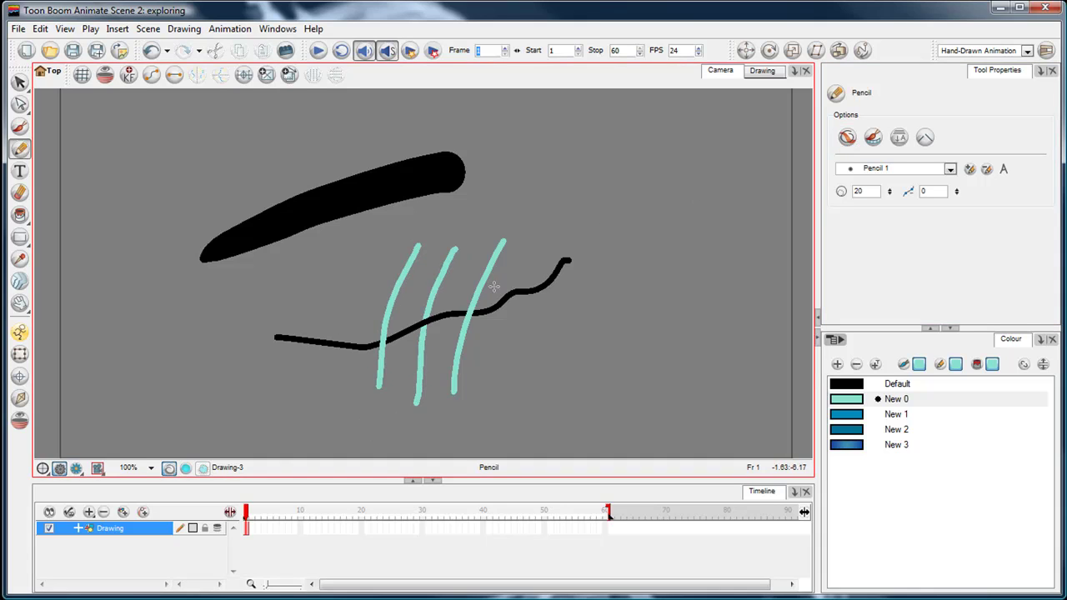
click(847, 137)
drag(378, 261, 334, 398)
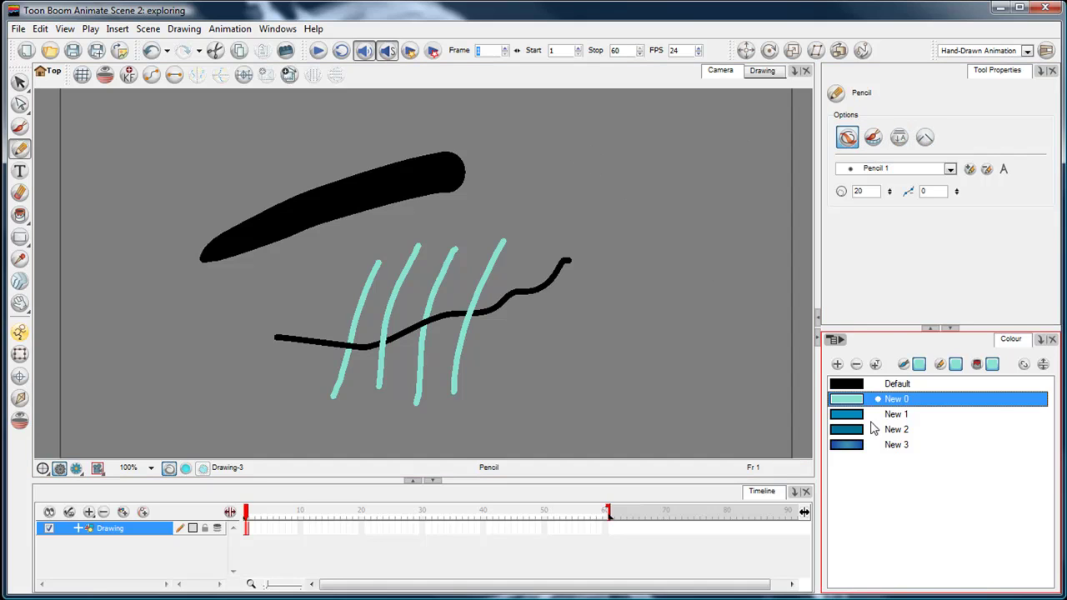
- Draw two arcs of overlapping Pencil strokes in Default black beside the existing lines, enabling Auto Flatten for the second arc
click(848, 384)
mouse_move(666, 122)
mouse_down()
mouse_move(579, 208)
mouse_move(580, 268)
mouse_move(625, 306)
mouse_up()
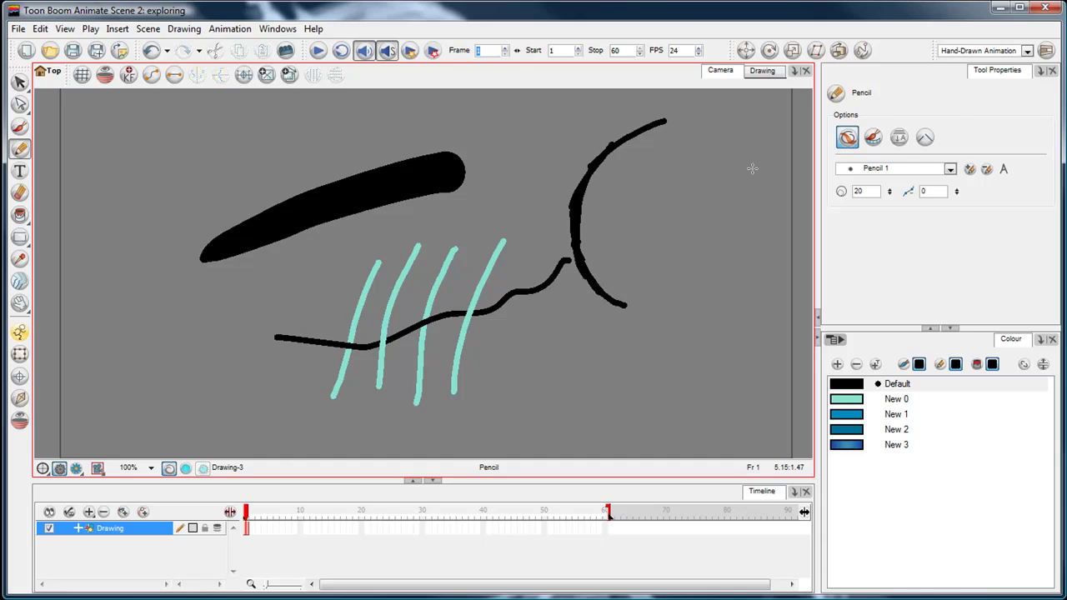
click(899, 137)
mouse_move(744, 118)
mouse_down()
mouse_move(674, 155)
mouse_move(642, 220)
mouse_up()
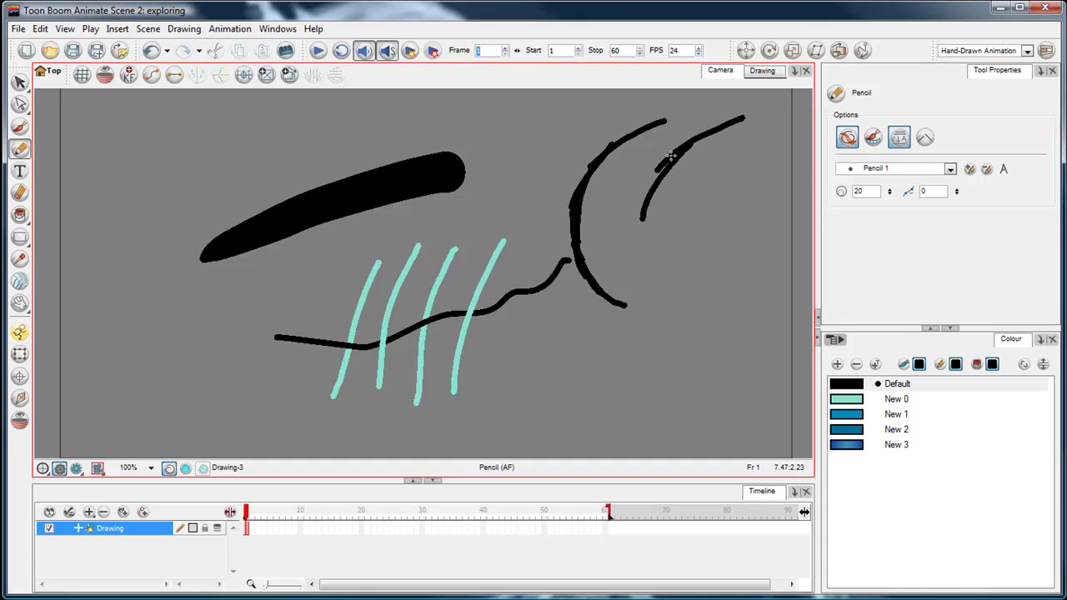
mouse_move(670, 156)
mouse_down()
mouse_move(647, 259)
mouse_move(667, 287)
mouse_move(732, 320)
mouse_up()
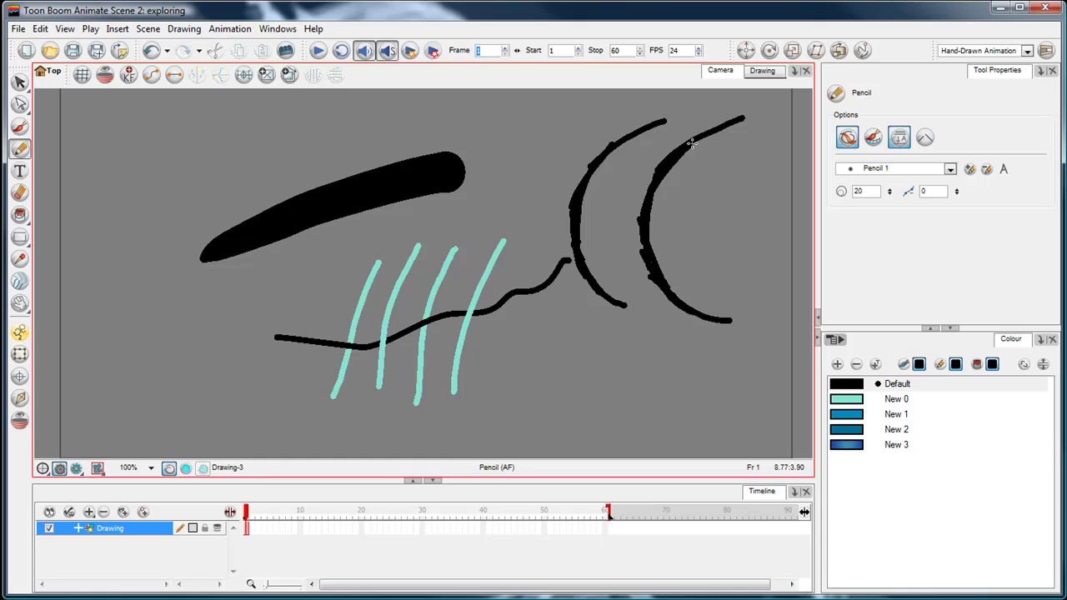
- Select part of the second black arc, extend the selection to both arcs and delete them
key(alt+s)
mouse_move(710, 191)
mouse_down()
mouse_move(687, 164)
mouse_move(703, 150)
mouse_move(697, 167)
mouse_move(730, 129)
mouse_up()
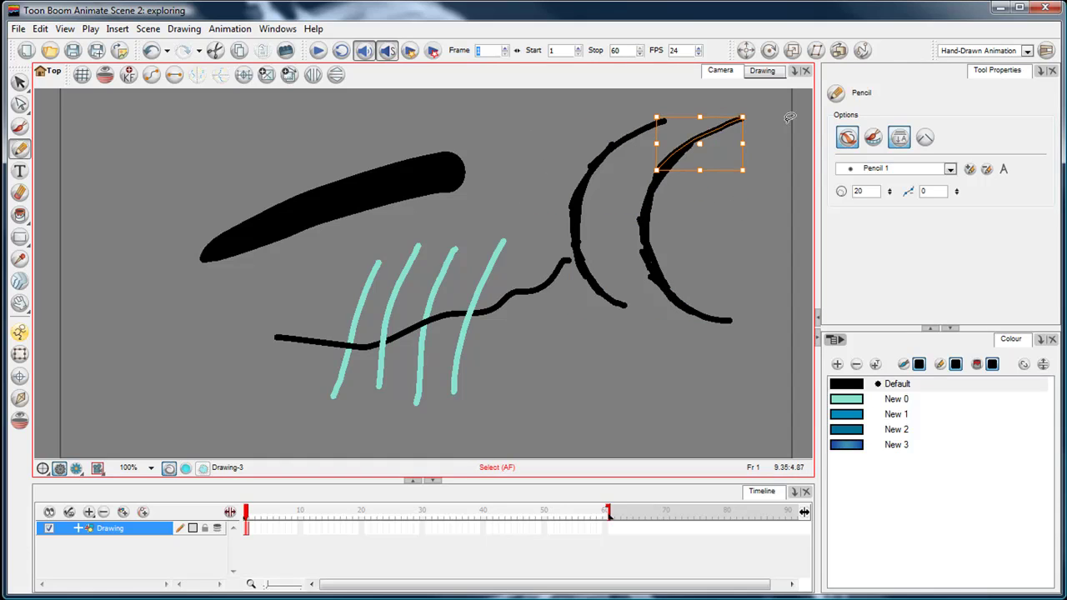
key(alt+s)
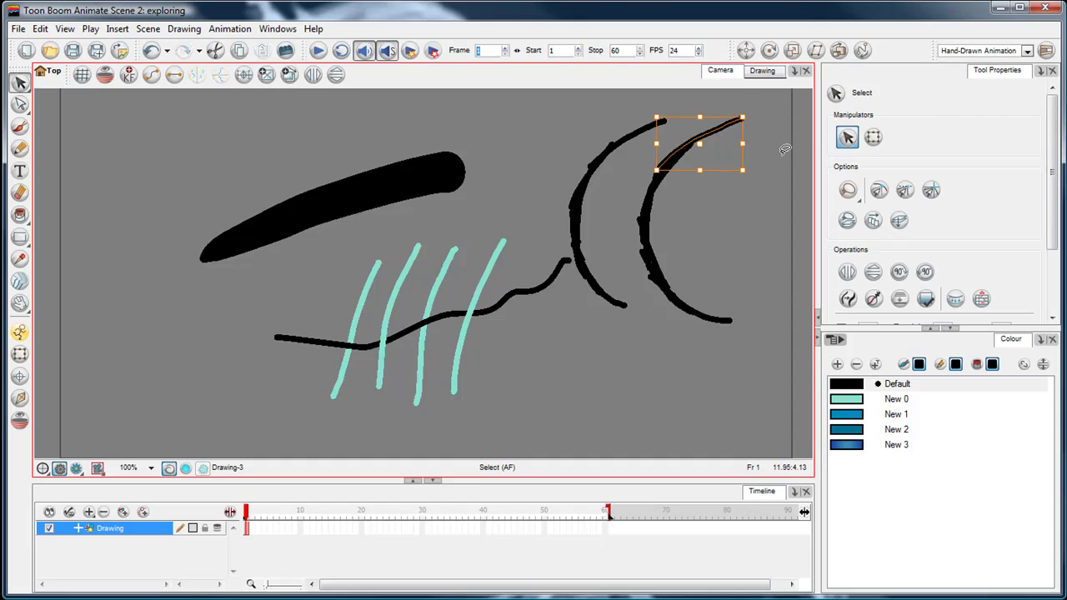
mouse_move(785, 150)
mouse_down()
mouse_move(715, 95)
mouse_move(576, 242)
mouse_move(676, 334)
mouse_move(784, 119)
mouse_up()
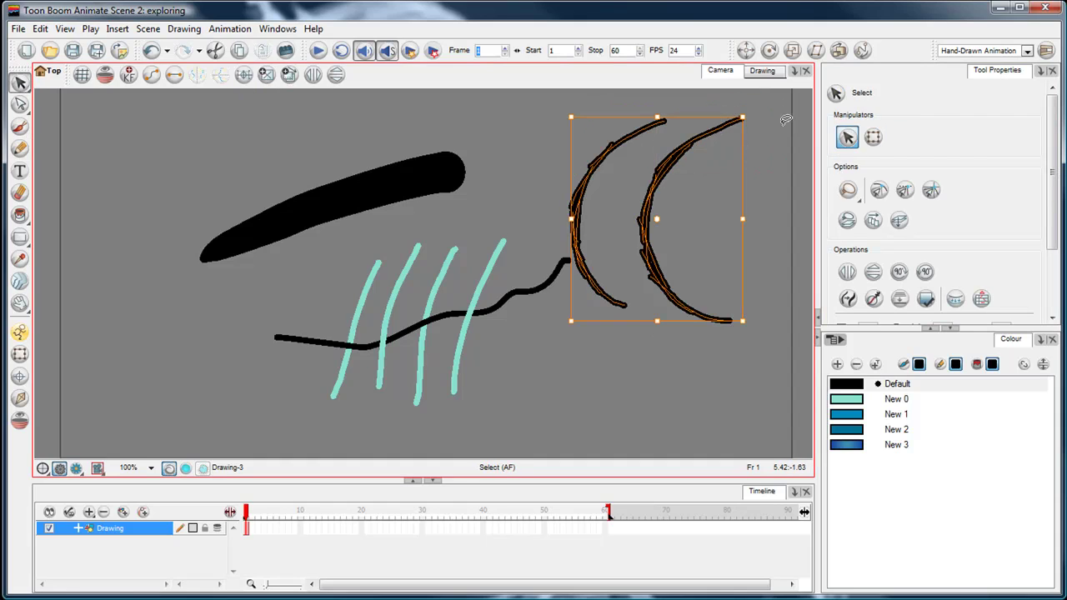
key(Delete)
- Draw another black arc from overlapping Pencil strokes with Auto Flatten on and Draw Behind off, and lasso the whole arc
click(20, 127)
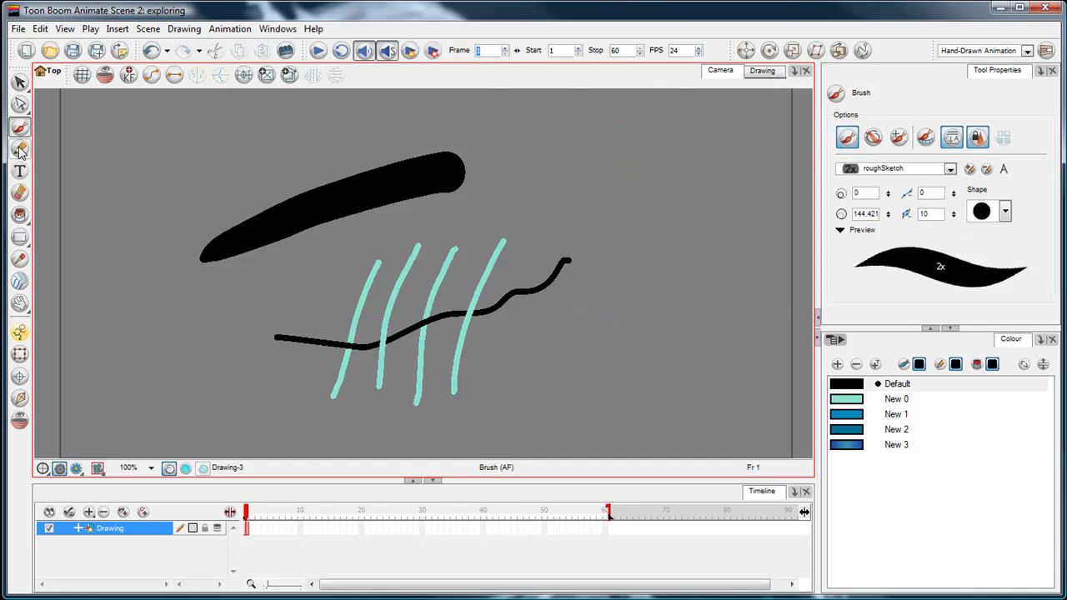
click(20, 148)
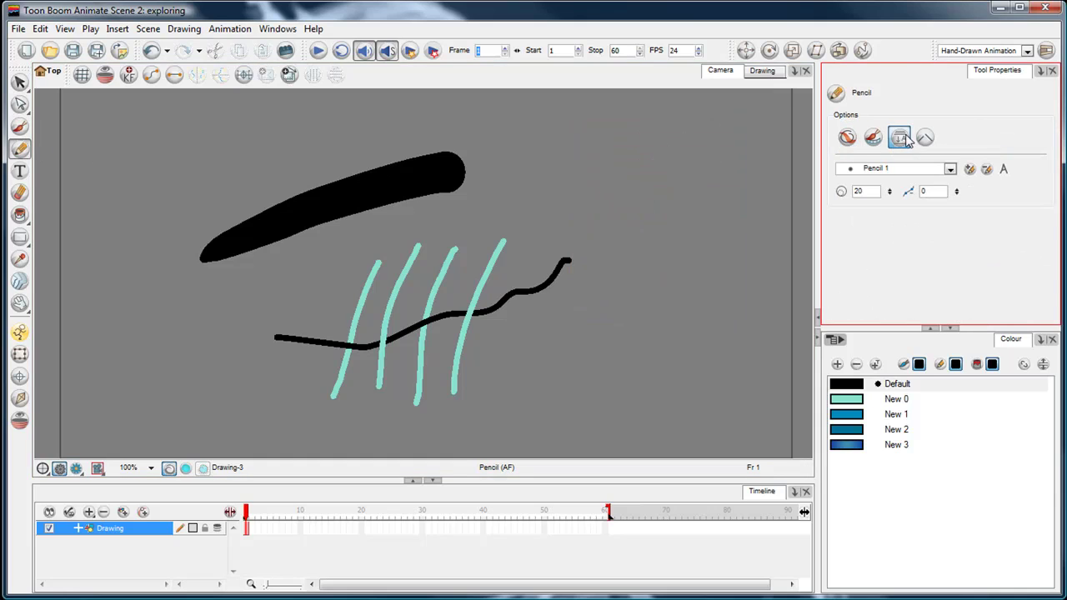
mouse_move(721, 115)
mouse_down()
mouse_move(658, 171)
mouse_move(639, 224)
mouse_move(643, 310)
mouse_move(665, 340)
mouse_up()
drag(713, 170, 662, 278)
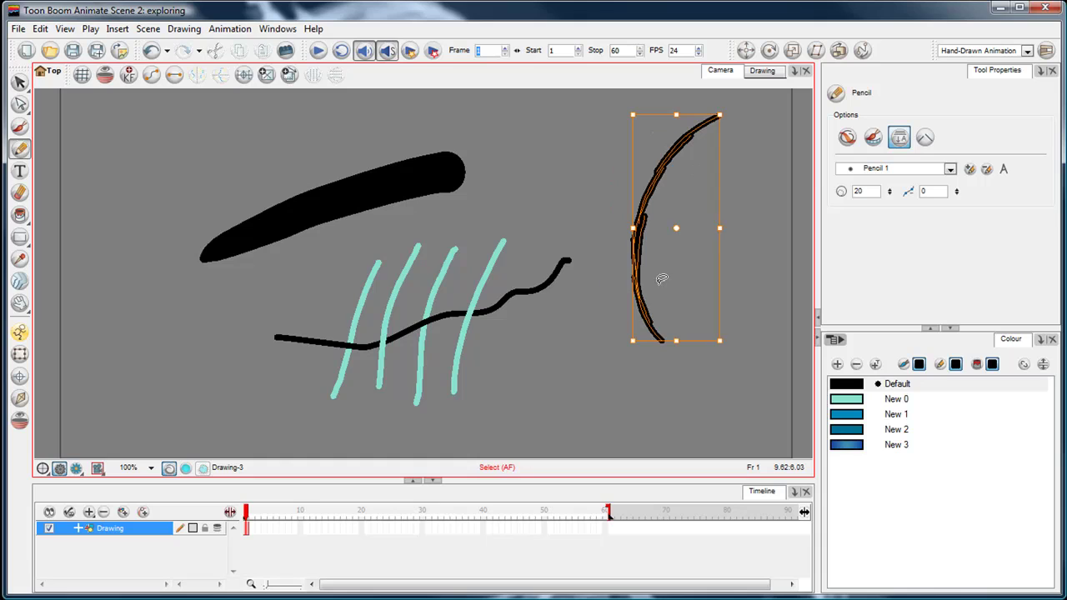
- Delete the arc's uppermost pencil stroke, then select and delete its remaining strokes
click(692, 130)
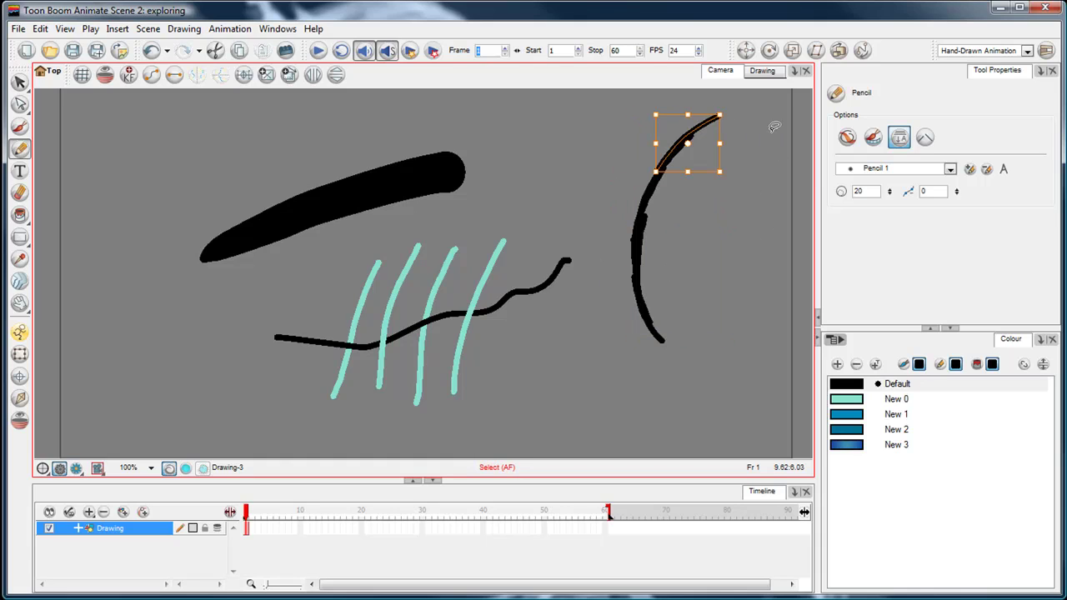
mouse_move(647, 132)
mouse_down()
mouse_move(675, 357)
mouse_move(602, 139)
mouse_up()
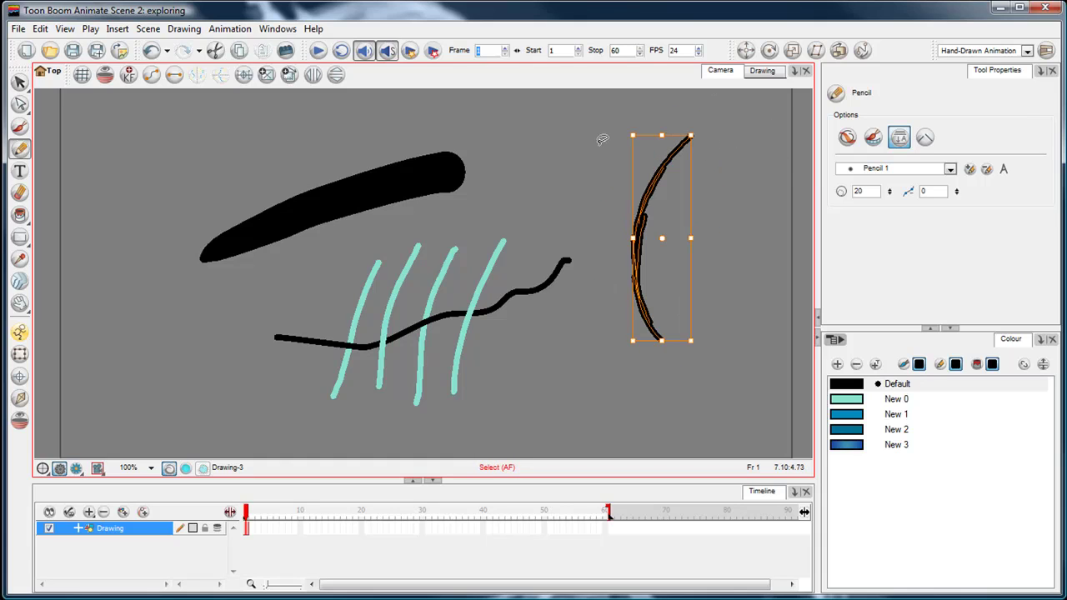
key(Delete)
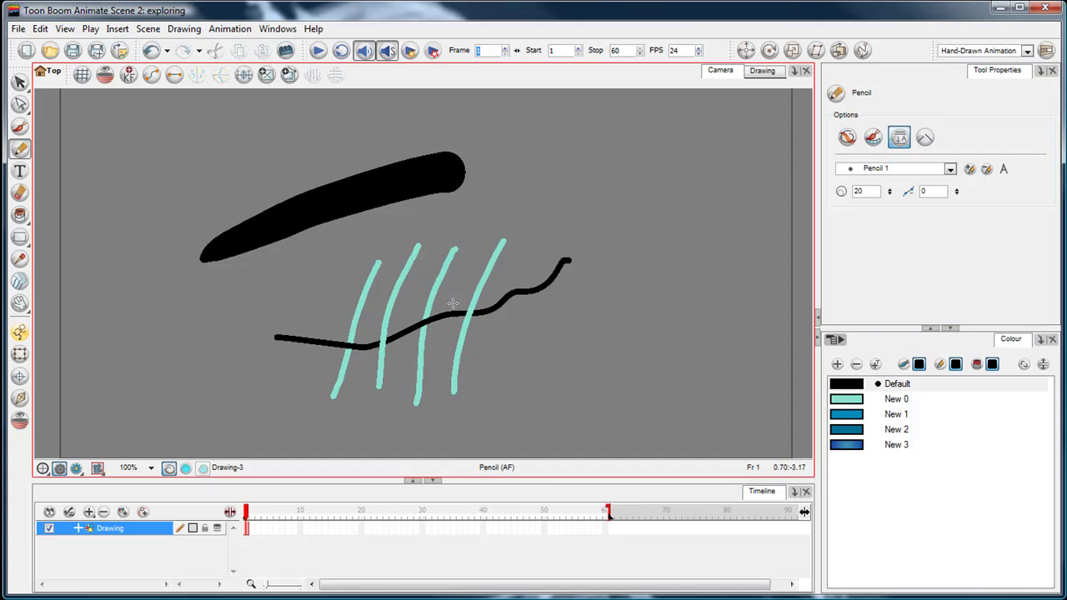
- Select all remaining brush and pencil strokes and delete them to clear the drawing
click(20, 81)
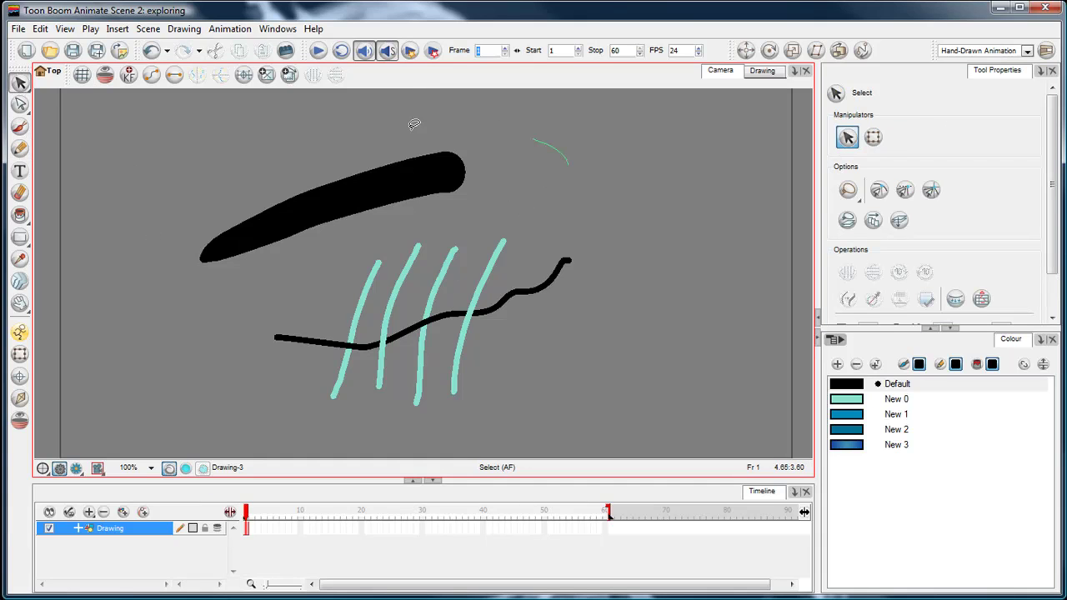
key(ctrl+a)
key(Delete)
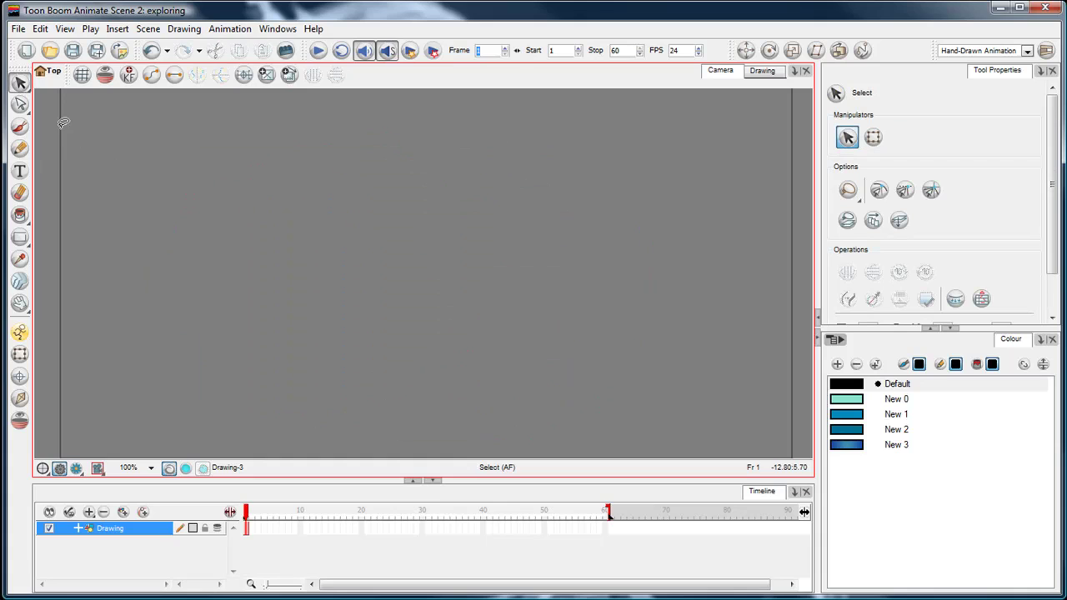
- Enlarge the Pencil 1 line size to 77.292
click(20, 148)
mouse_move(506, 196)
mouse_down()
mouse_move(471, 198)
mouse_move(509, 195)
mouse_move(564, 218)
mouse_move(533, 192)
mouse_move(555, 197)
mouse_move(543, 187)
mouse_up()
key(o)
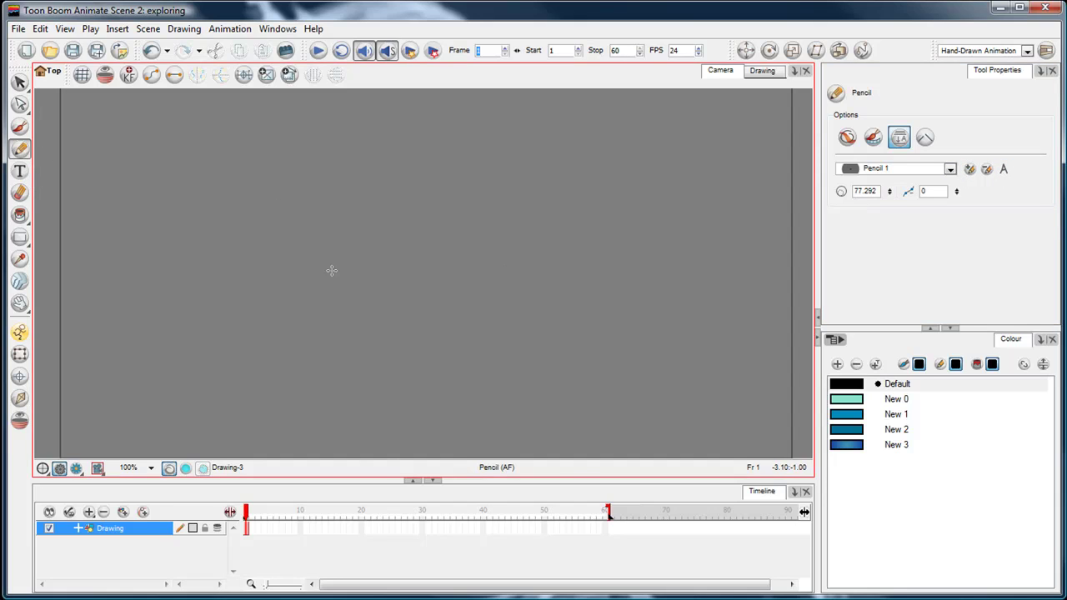
- Add a left-aligned Arial size 36 text object reading "tingslisehfsindlfids" in the upper part of the camera frame
scroll(338, 259, down, 1)
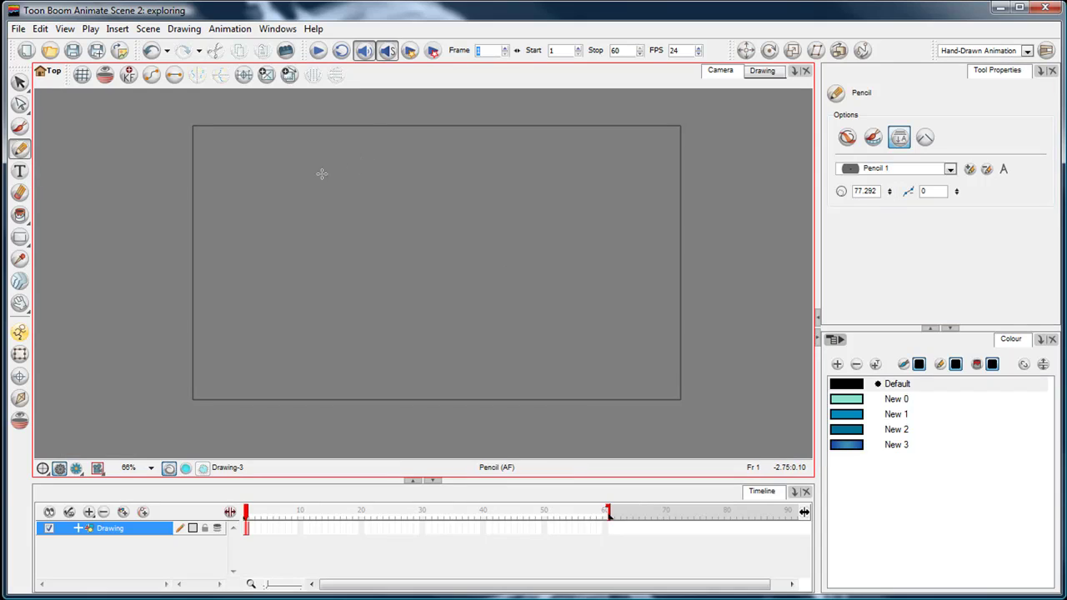
click(20, 171)
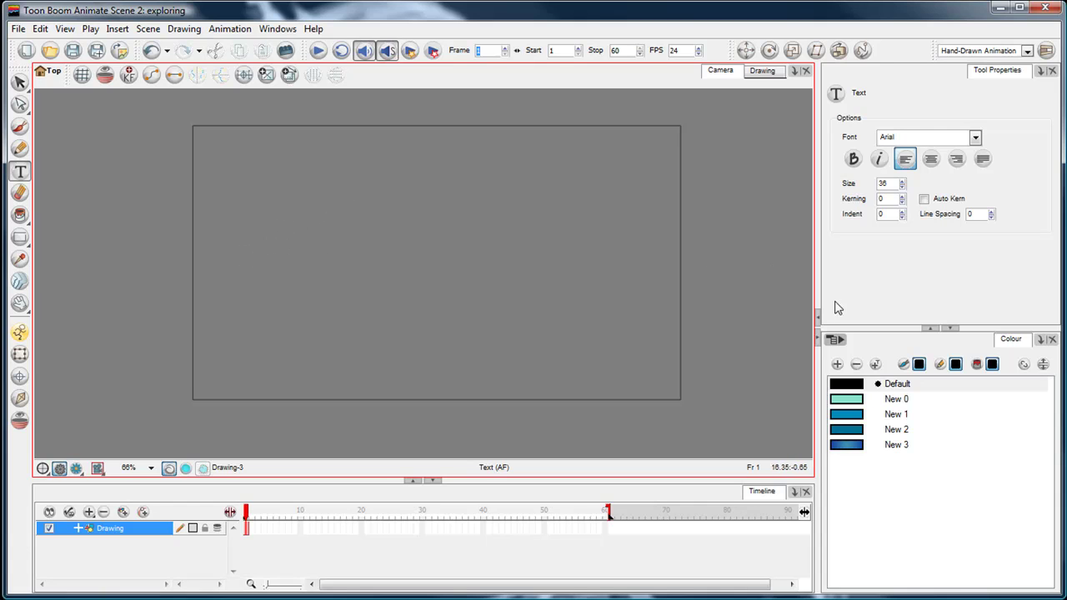
click(334, 231)
text(tingslisehfsindlfids)
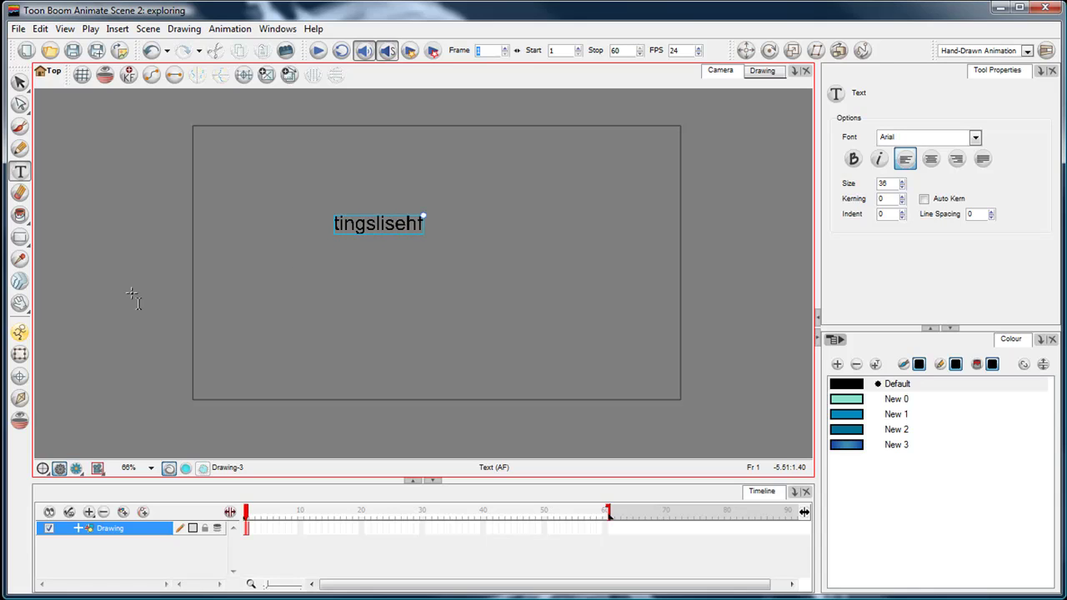
- Erase all the characters of the sample text, leaving the text object empty
key(BackSpace)
key(BackSpace)
key(BackSpace)
key(BackSpace)
key(BackSpace)
key(BackSpace)
key(BackSpace)
key(BackSpace)
key(BackSpace)
key(BackSpace)
key(BackSpace)
key(BackSpace)
key(BackSpace)
key(BackSpace)
key(BackSpace)
key(BackSpace)
key(BackSpace)
key(BackSpace)
key(BackSpace)
key(BackSpace)
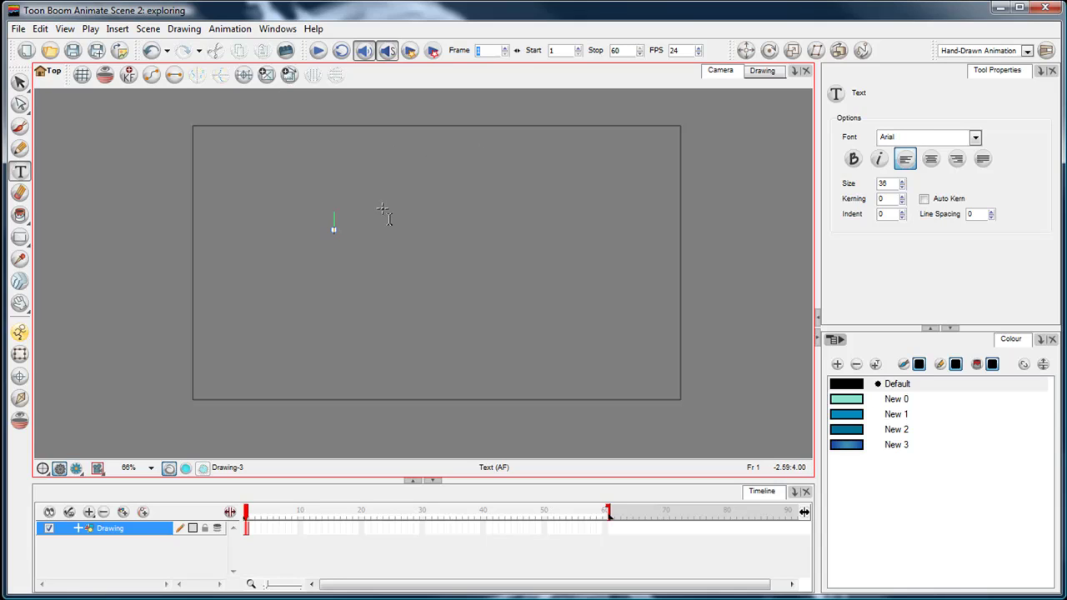
- Enter "another stupid short by" plus the author's first name as the text, and shift the text object slightly left and down
text(nother stupid sho)
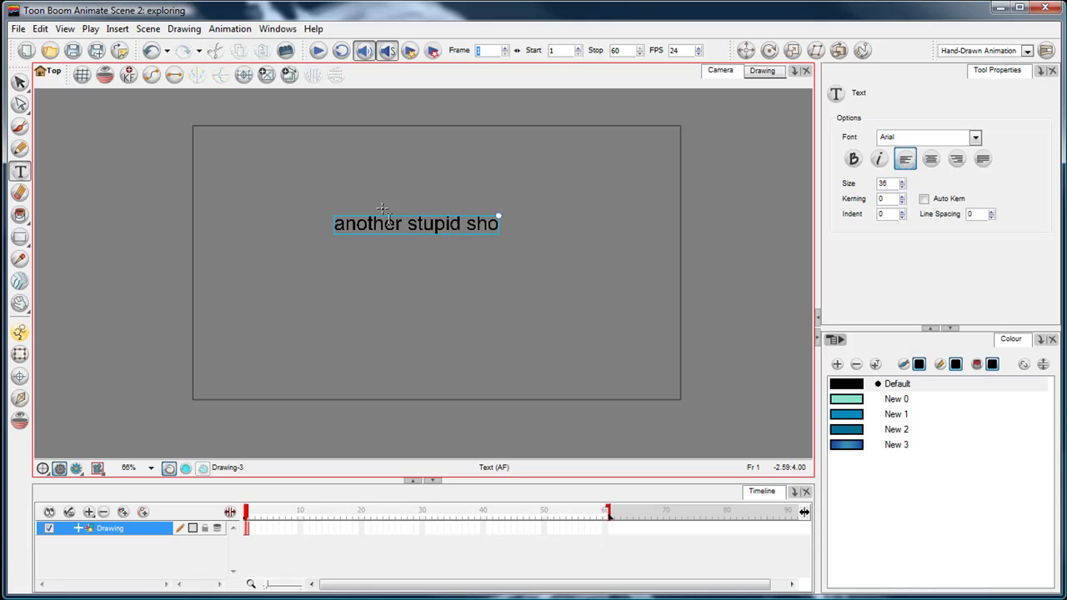
text(rt by Adam)
click(20, 82)
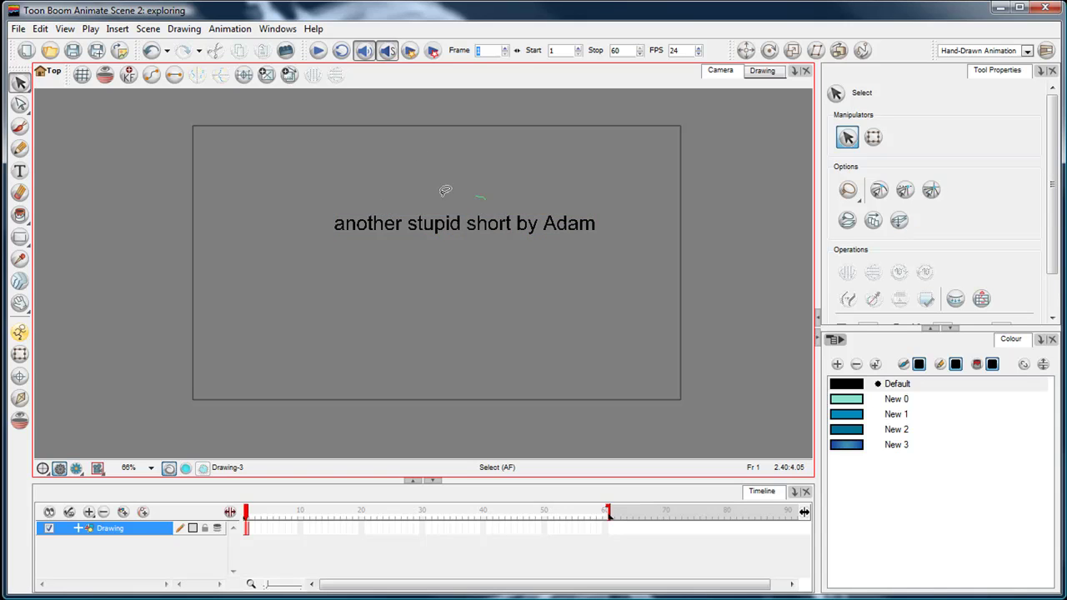
click(546, 223)
drag(549, 222, 528, 230)
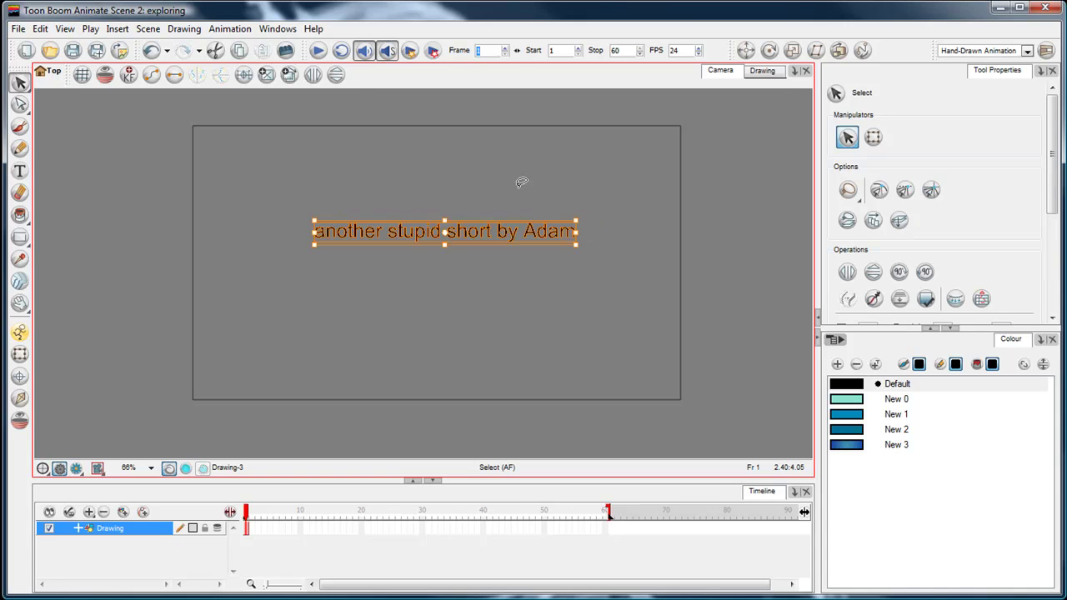
click(470, 202)
click(434, 236)
click(461, 176)
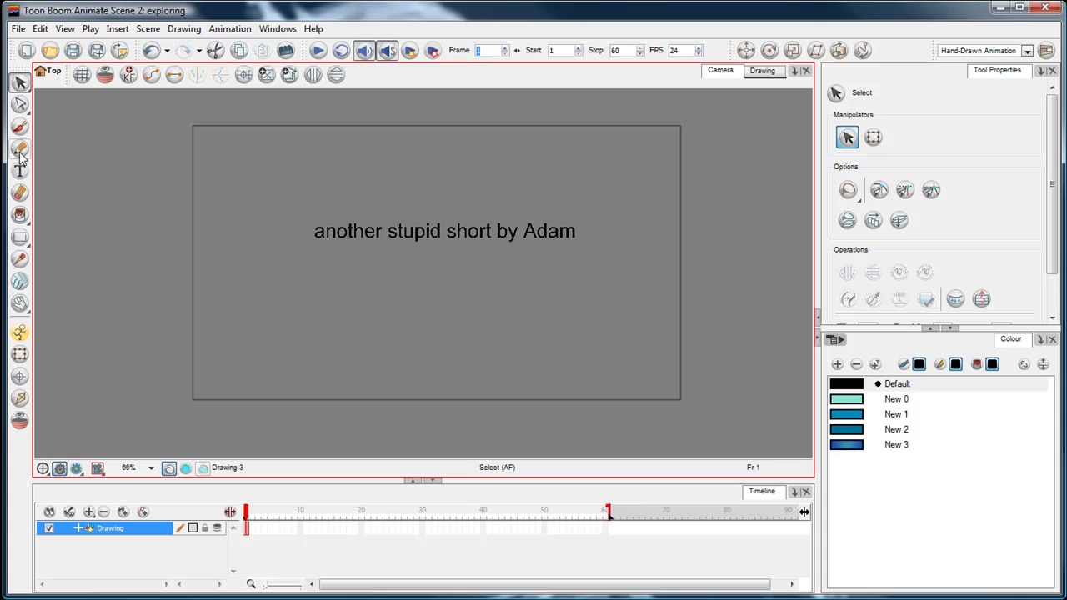
- Add an Arial text object of size 60 below the first one, reading "title and credits" with "and things" on a second line
click(434, 232)
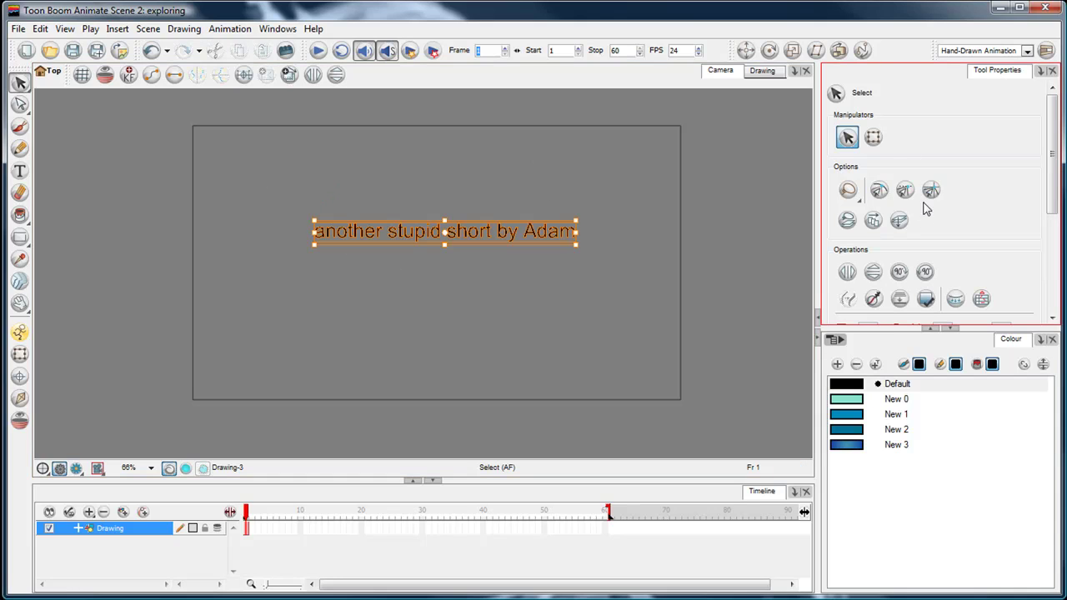
click(20, 171)
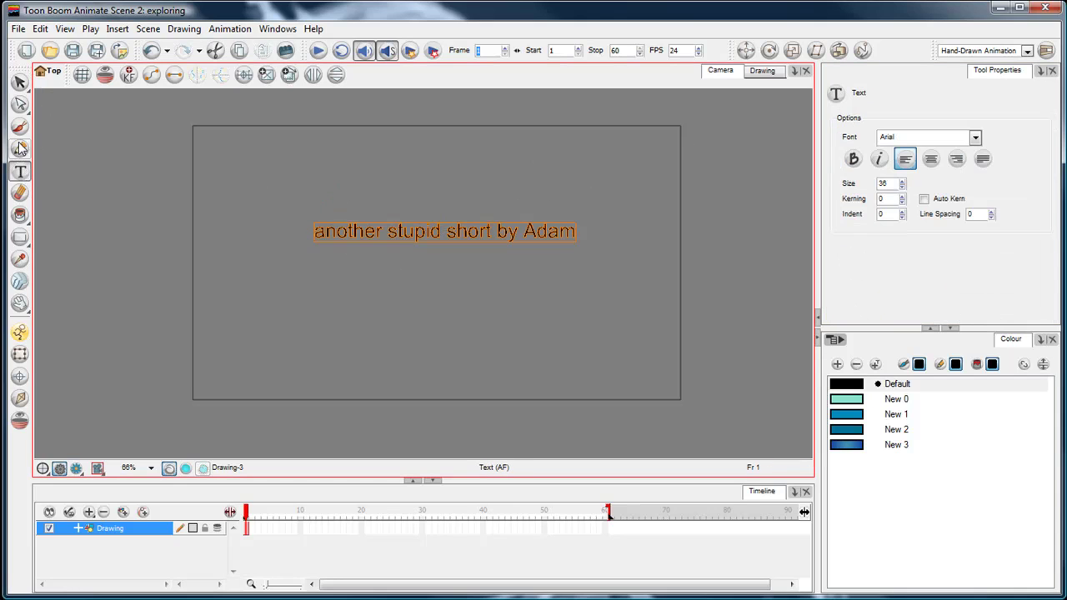
click(902, 180)
drag(892, 183, 867, 183)
text(title and credit)
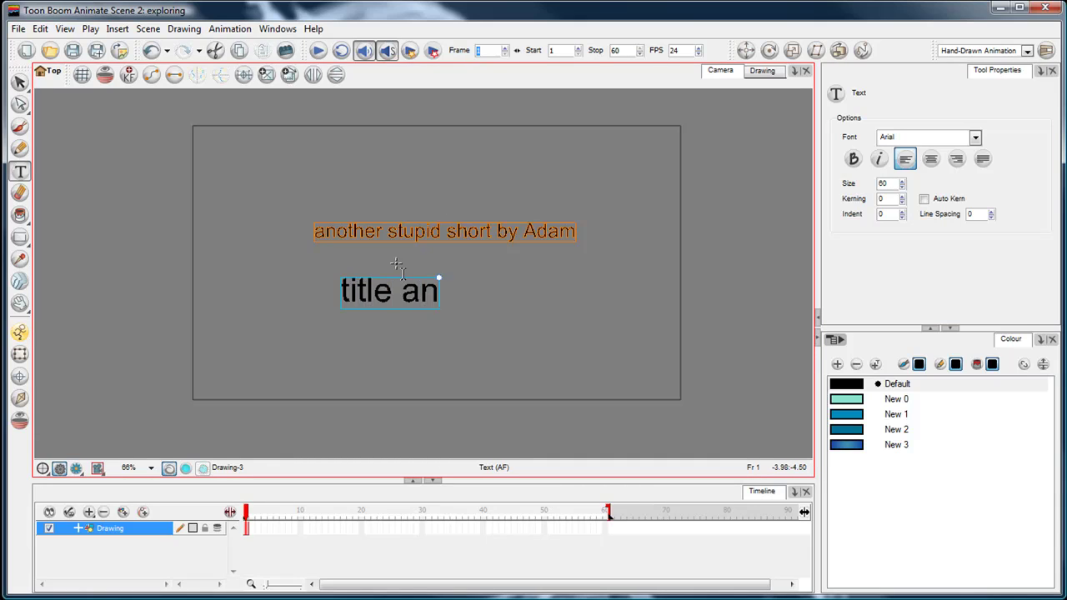
text(s)
key(Return)
text(and things)
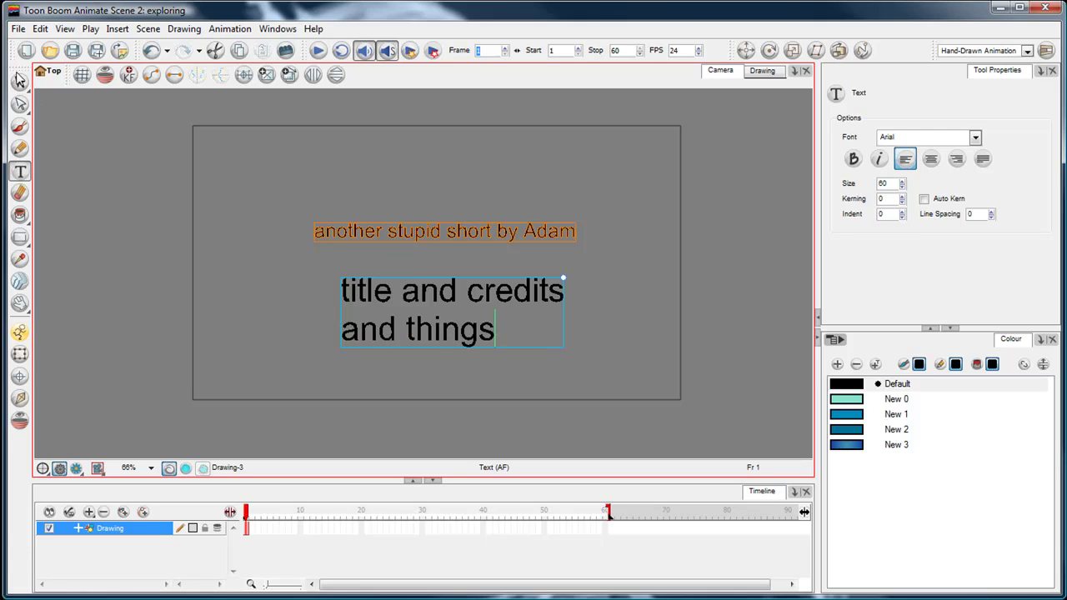
- Try to set the size of the existing "title and credits and things" text to 120
click(19, 82)
click(430, 311)
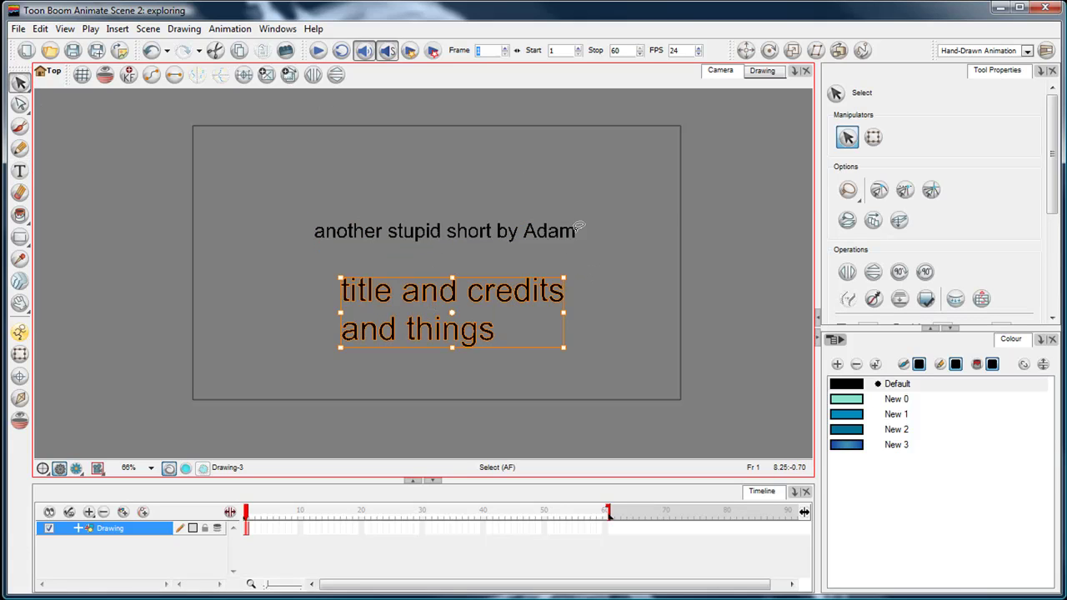
click(19, 170)
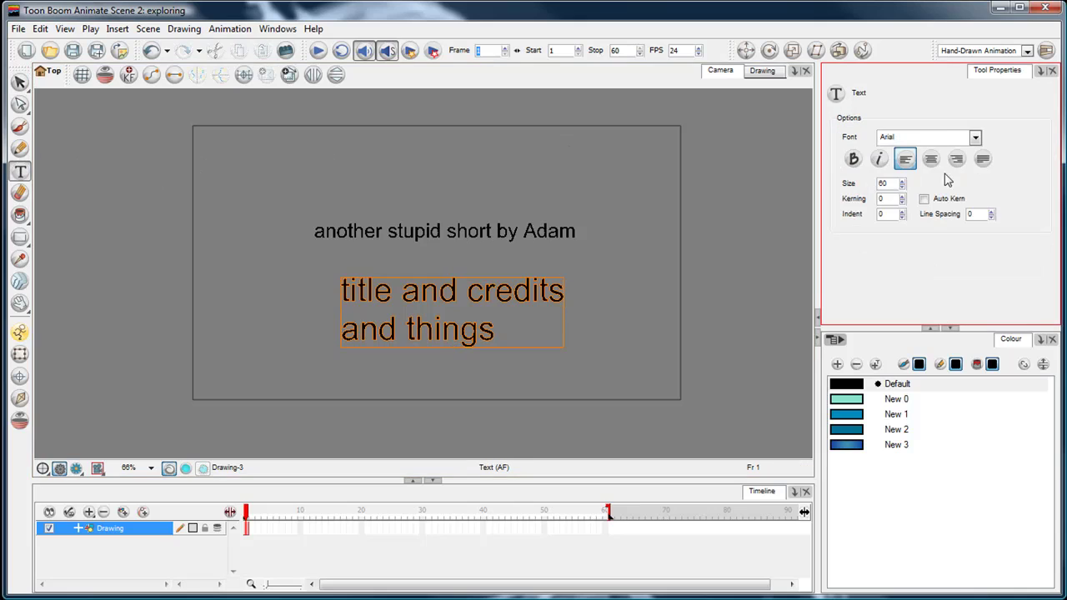
drag(891, 183, 876, 180)
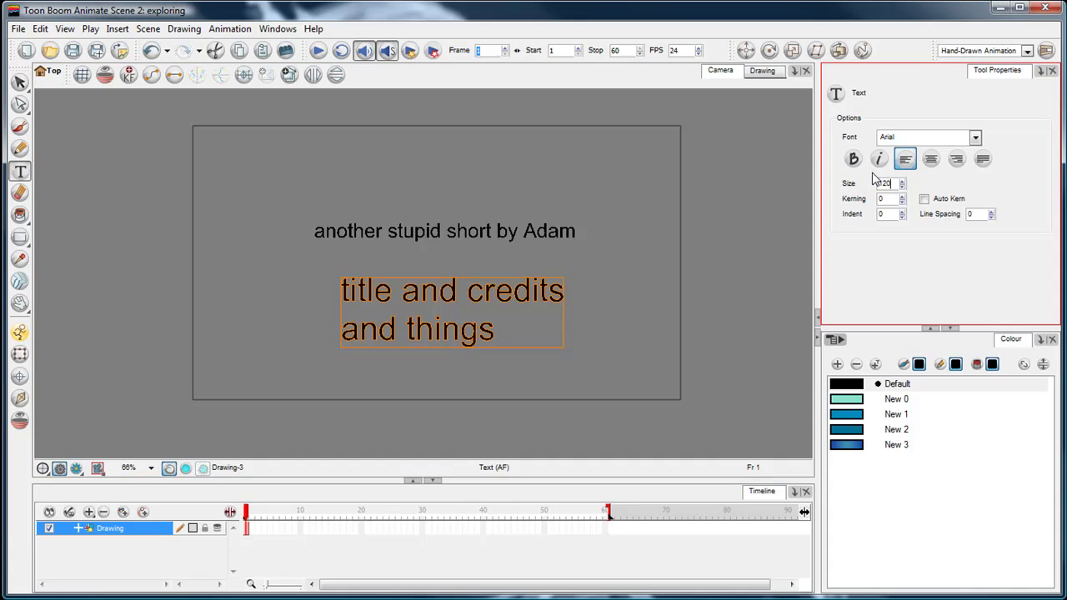
- Delete the smaller "another stupid short" text object from the upper part of the camera frame
click(19, 81)
mouse_move(425, 188)
mouse_down()
mouse_move(656, 232)
mouse_move(600, 181)
mouse_up()
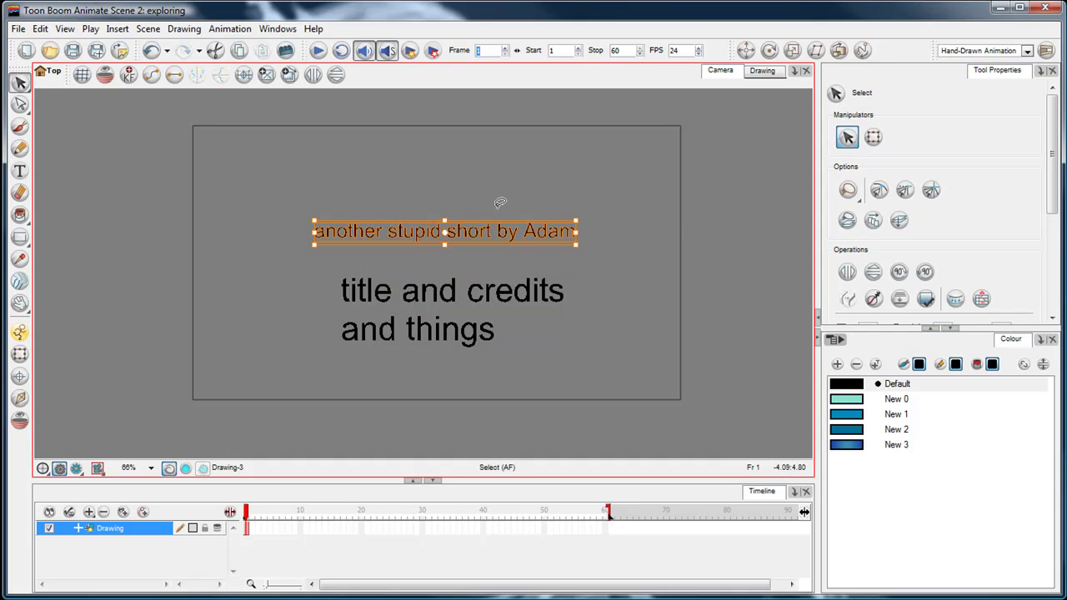
key(Delete)
- Try to recolour the start of the remaining text with the Brush in repaint mode using the New 0 colour
key(ctrl+a)
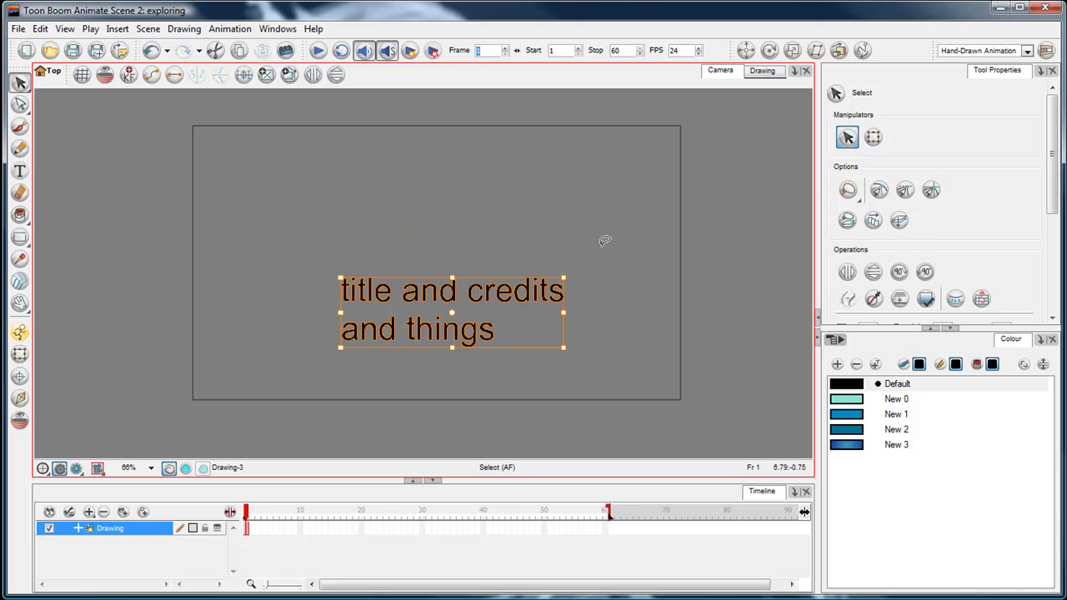
click(19, 126)
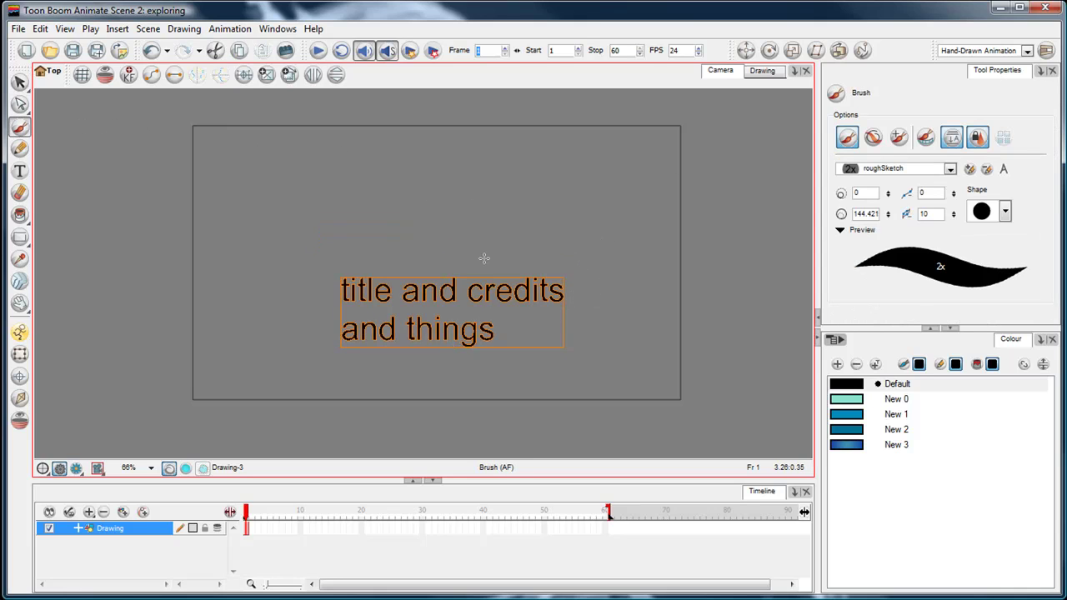
click(850, 384)
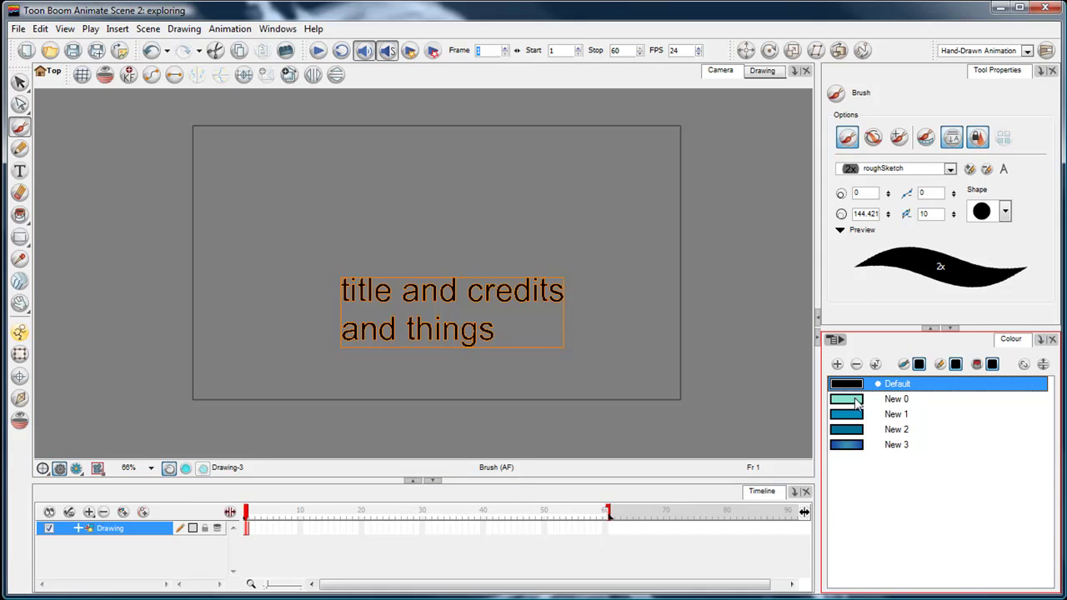
click(856, 403)
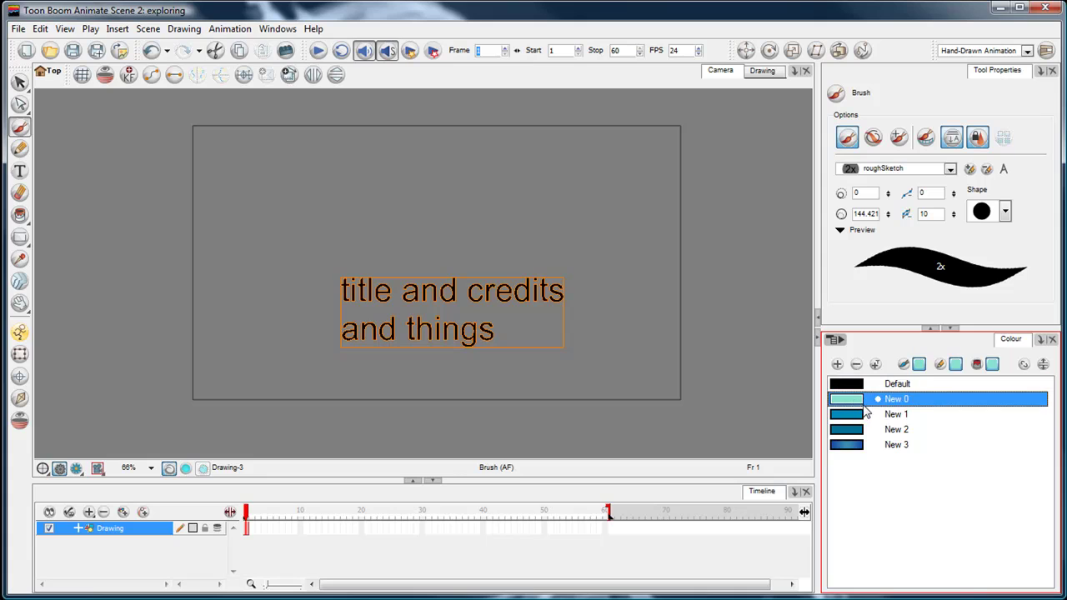
click(899, 138)
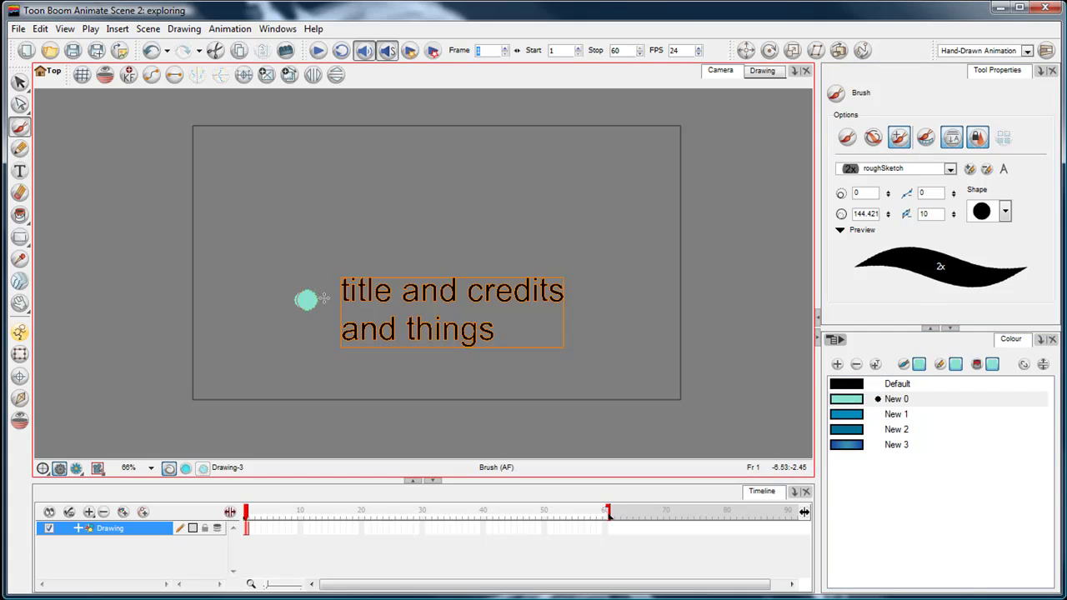
drag(254, 302, 386, 299)
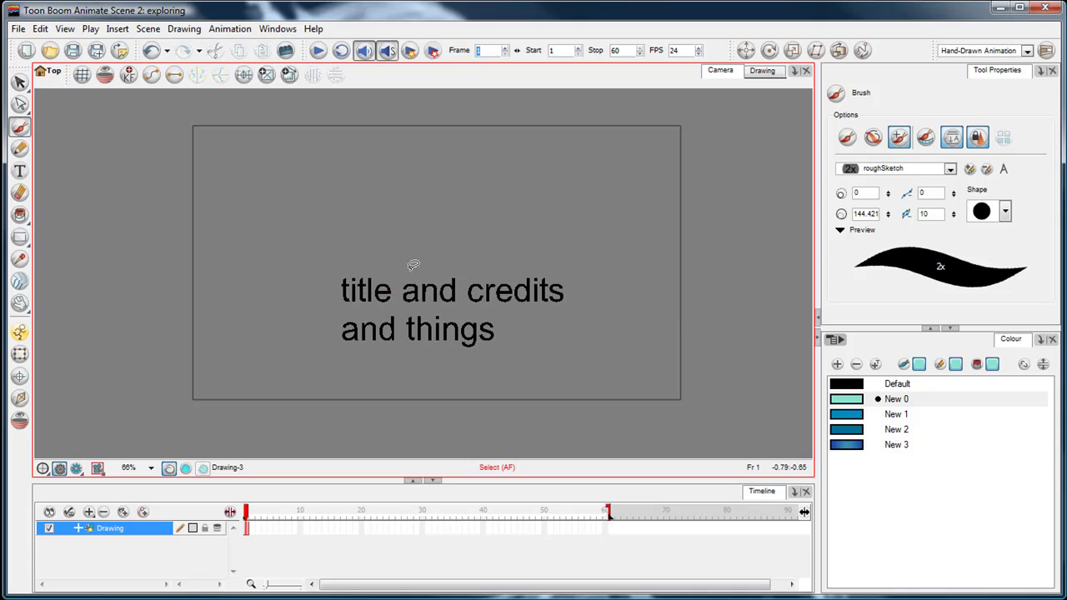
- Select all the remaining text in the drawing and delete it
key(ctrl+a)
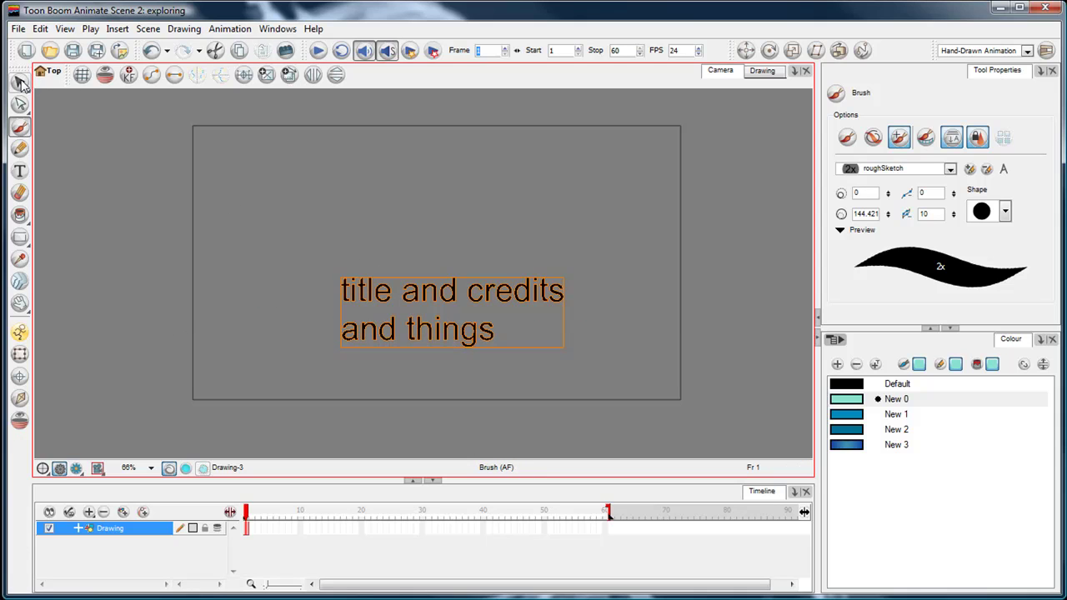
click(21, 83)
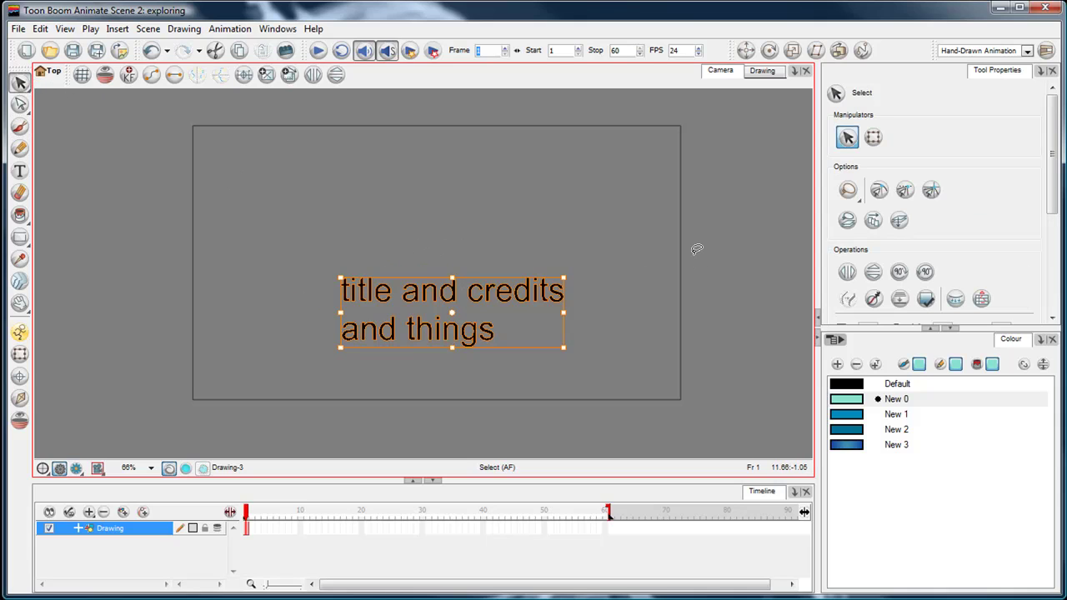
key(Delete)
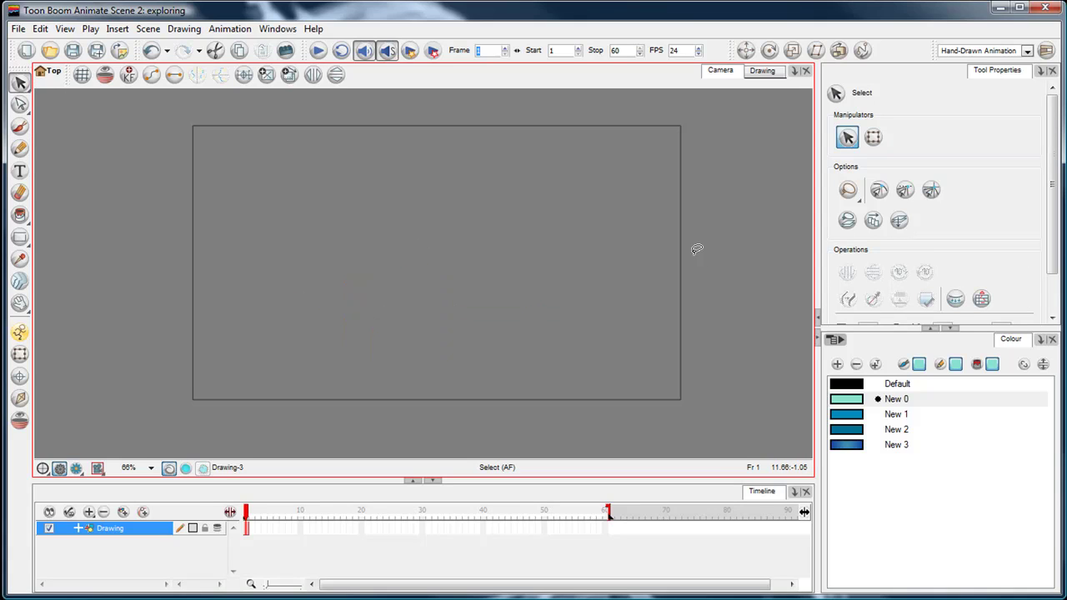
- Add a size 60 Arial text reading "title and credits" in the New 3 gradient colour near the centre of the camera frame
click(846, 443)
click(20, 171)
click(408, 249)
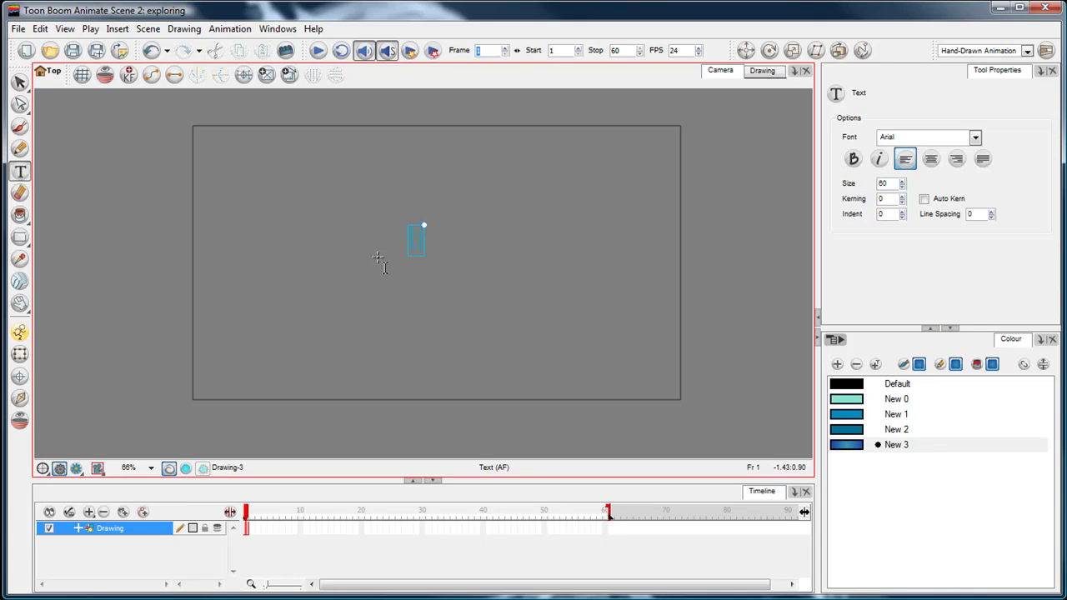
text(title and creidts)
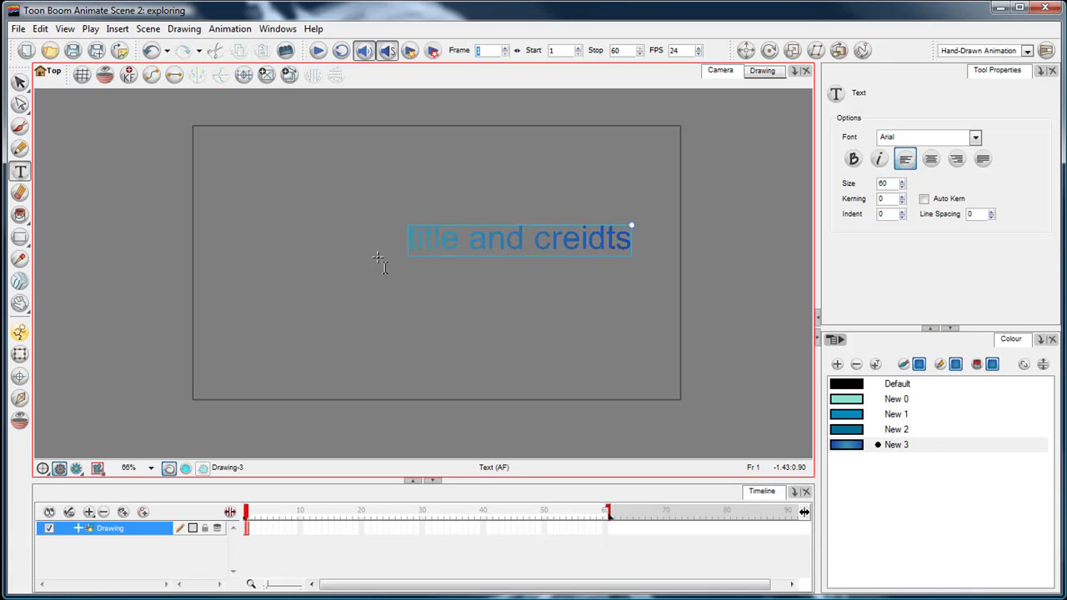
key(BackSpace)
key(BackSpace)
key(BackSpace)
key(BackSpace)
text(dits)
- Select the "title and credits" text and nudge it left until it is horizontally centred in the camera frame
click(19, 82)
mouse_move(549, 224)
mouse_down()
mouse_move(432, 248)
mouse_move(645, 208)
mouse_up()
key(Left)
key(Left)
key(Left)
key(Left)
key(Left)
key(Left)
key(Left)
key(Left)
key(Left)
key(Left)
key(Left)
key(Left)
key(Left)
key(Left)
key(Left)
key(Left)
key(Left)
key(Left)
key(Left)
key(Left)
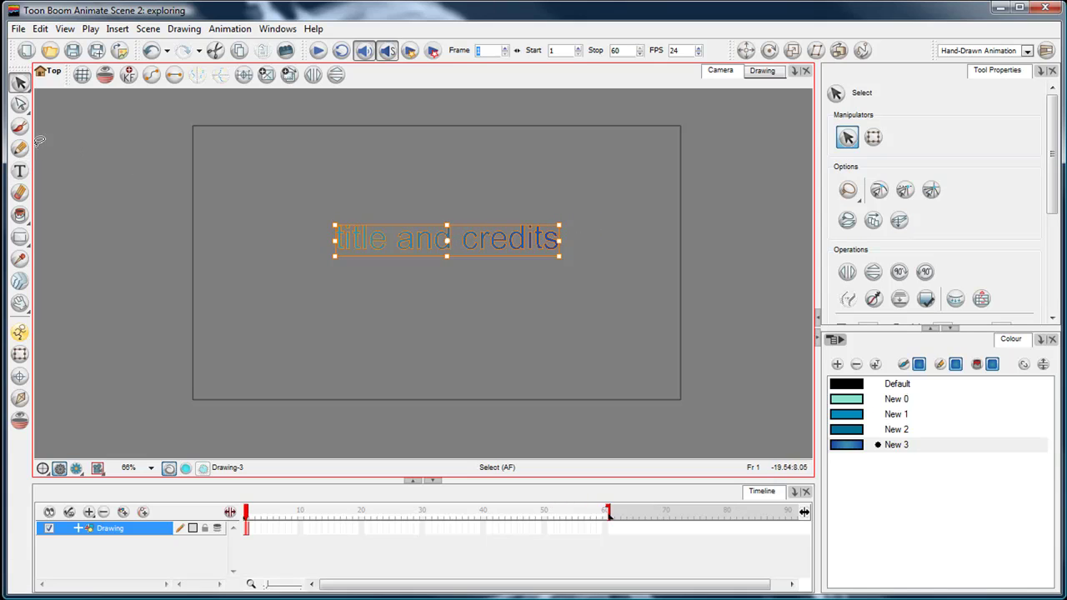
- Edit the gradient of the title text, shrinking it to a small radial gradient centred on the words
click(19, 104)
click(101, 170)
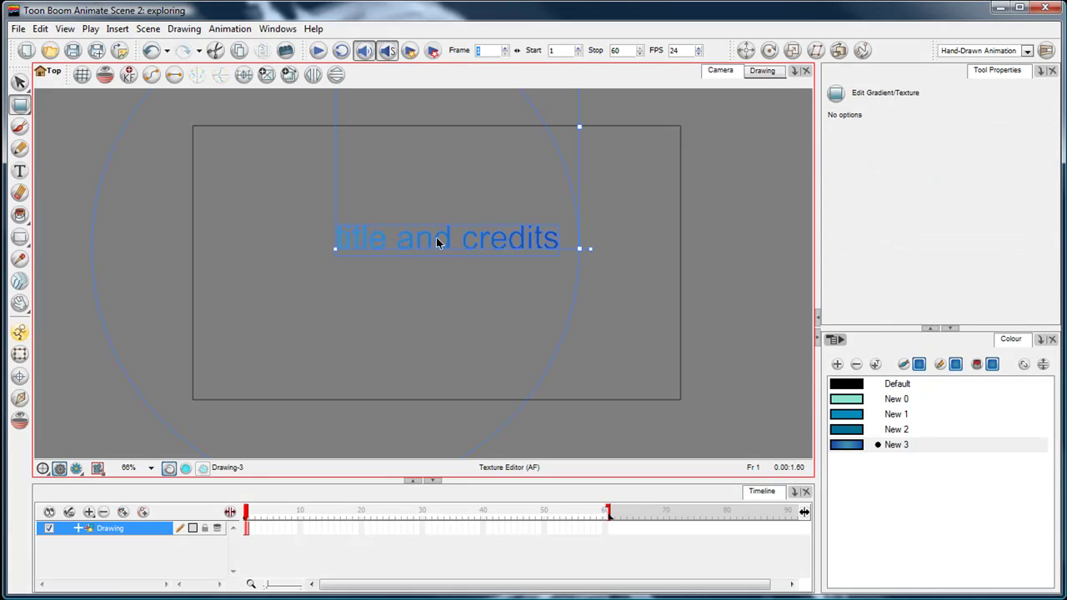
key(2)
key(2)
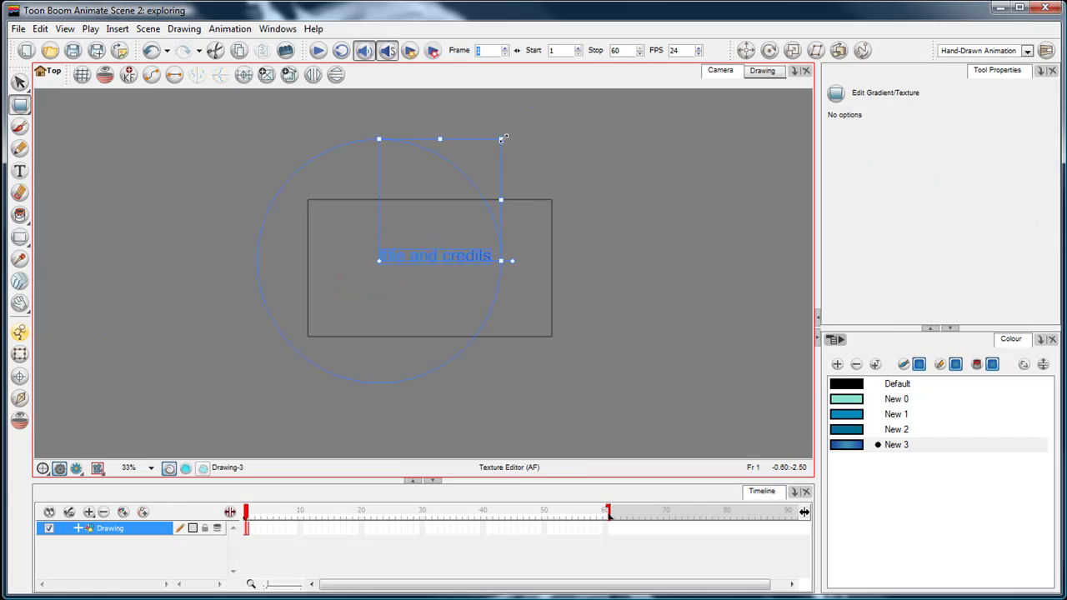
drag(488, 157, 433, 215)
drag(379, 265, 433, 259)
drag(433, 214, 433, 251)
scroll(476, 238, up, 2)
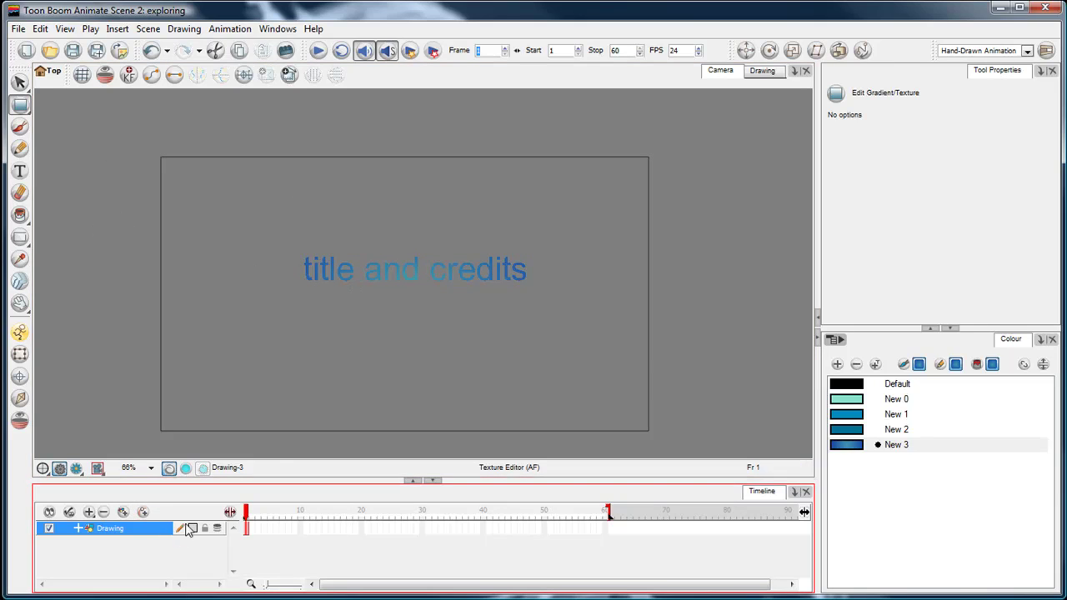
- Add a parent peg to the Drawing layer and extend the drawing's exposure to frame 60
click(142, 512)
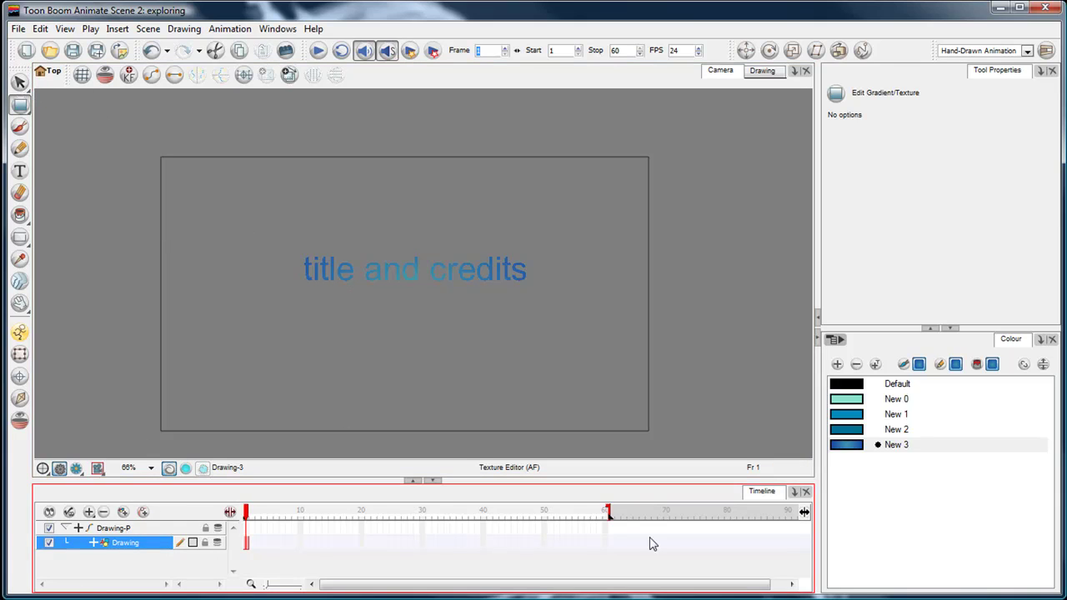
click(606, 545)
key(F5)
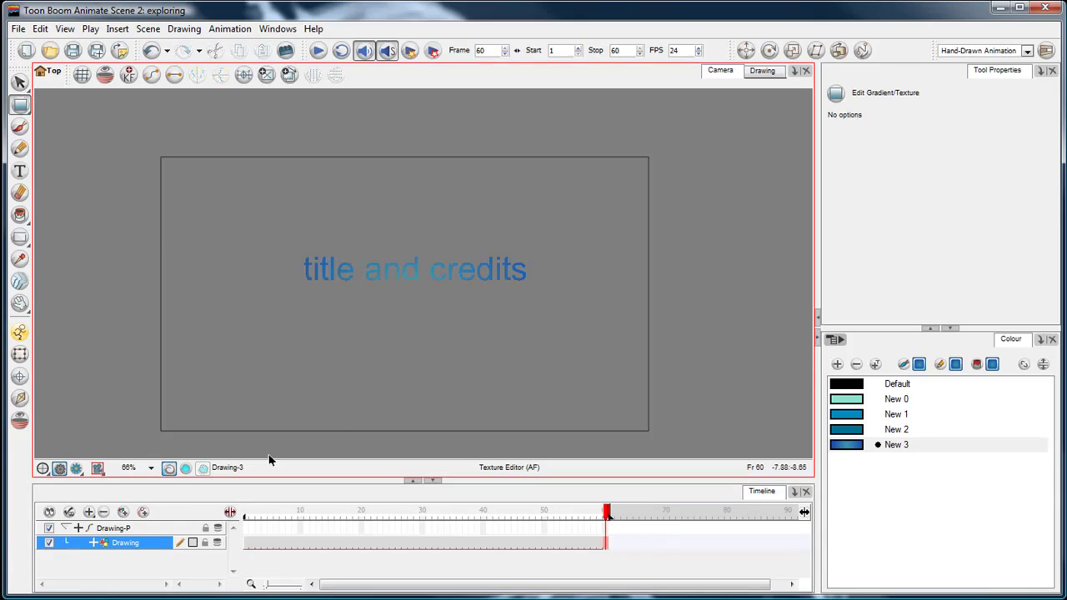
- At frame 1, translate the Drawing-P peg so the title sits further left and slightly lower in the camera frame
click(244, 532)
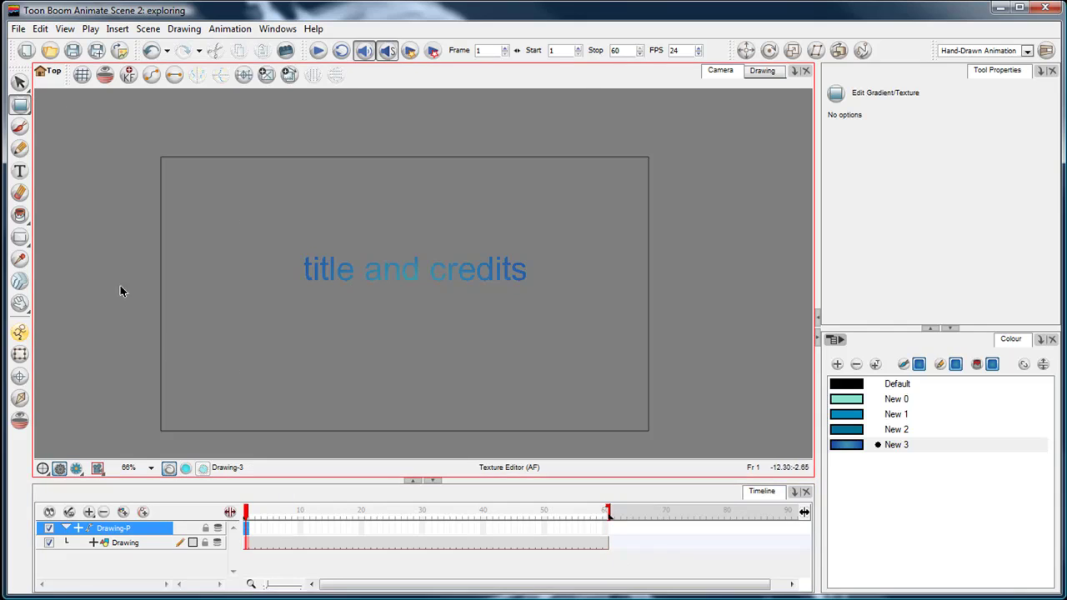
click(746, 50)
drag(402, 298, 305, 311)
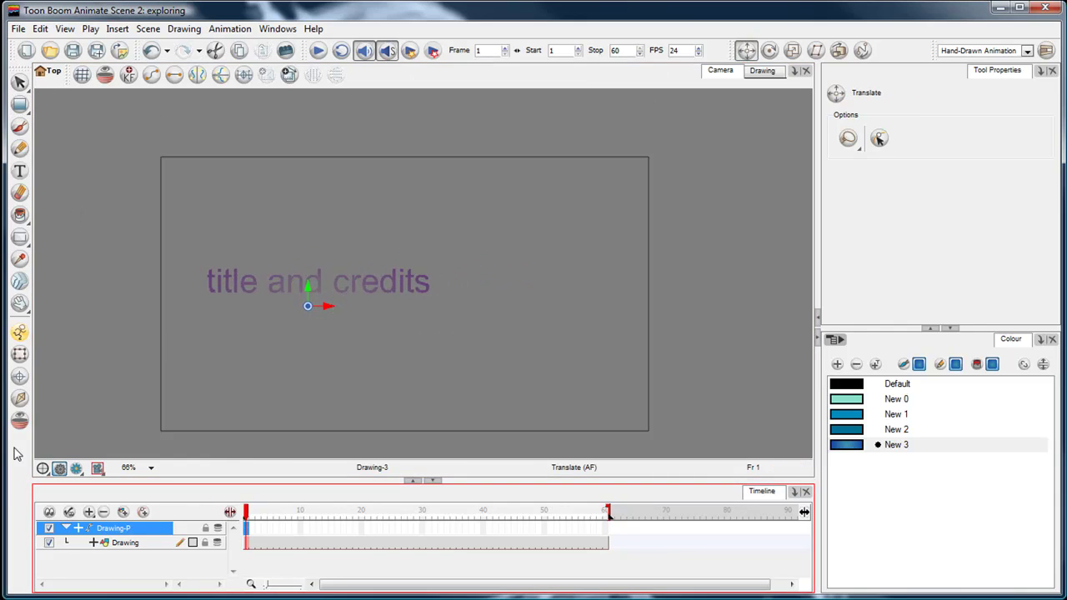
- Turn on Animate mode and keyframe Drawing-P to carry the title rightward from frame 1 to frame 60, and scrub back to frame 1
click(20, 333)
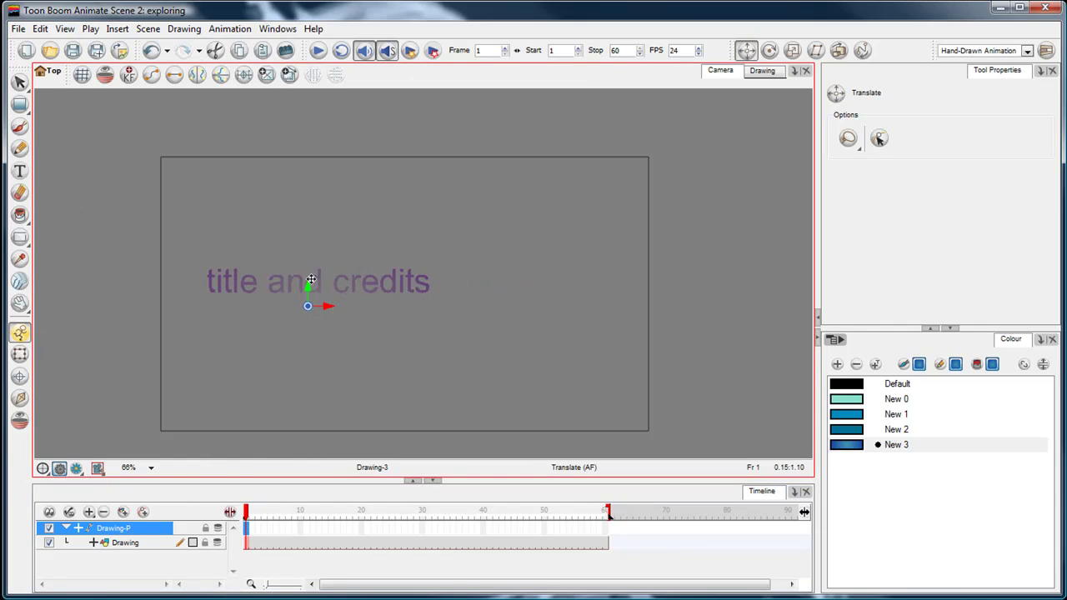
click(606, 534)
mouse_move(315, 292)
mouse_down()
mouse_move(599, 287)
mouse_move(640, 298)
mouse_up()
mouse_move(587, 510)
mouse_down()
mouse_move(274, 510)
mouse_move(607, 510)
mouse_move(218, 512)
mouse_up()
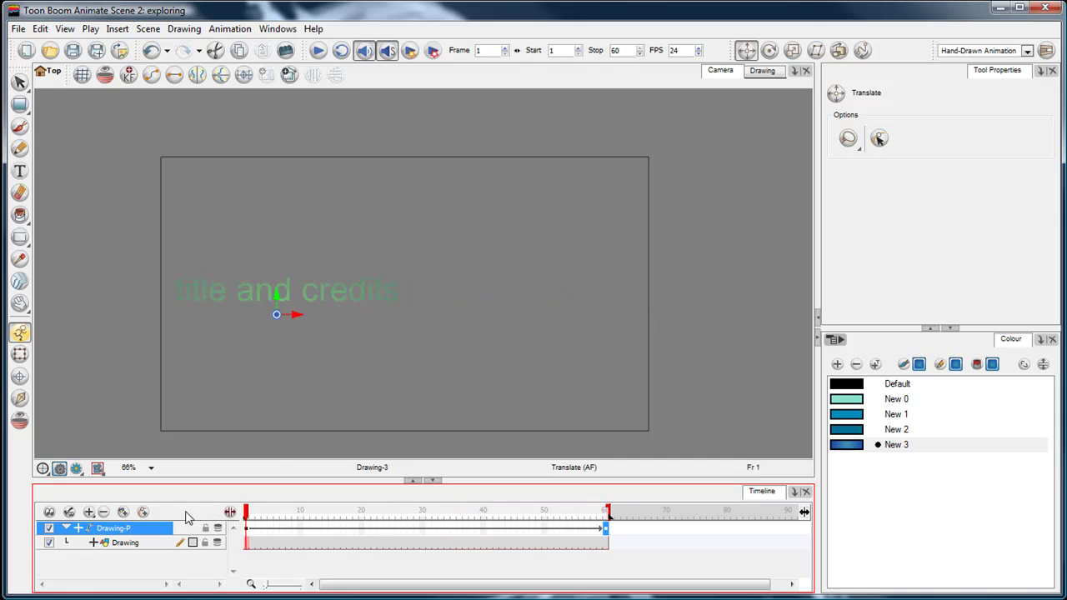
- Select the Drawing layer through its title text in the camera view and activate the Perspective tool
click(338, 315)
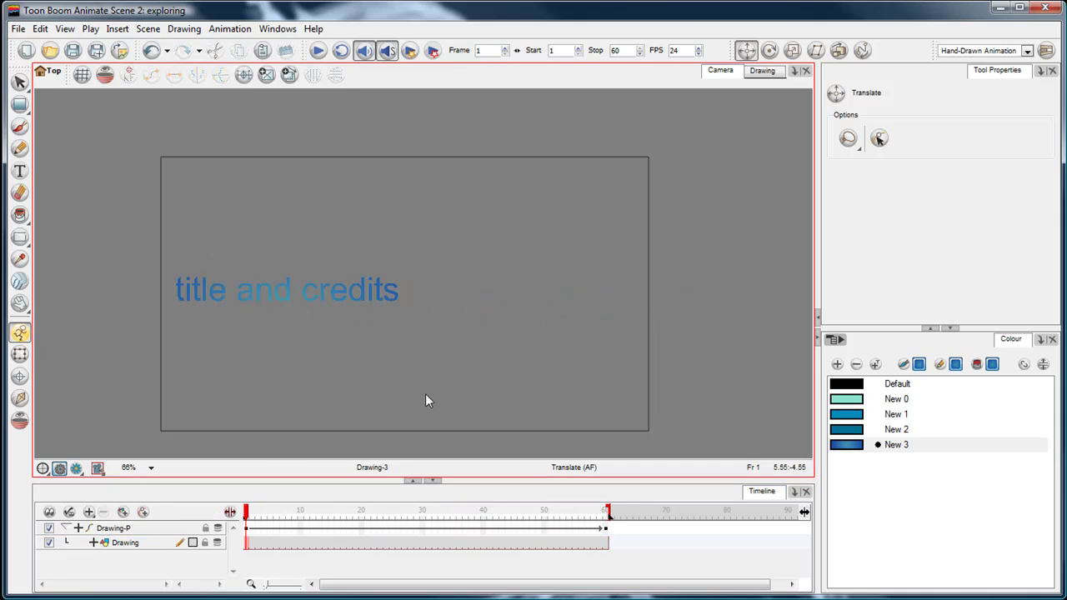
click(227, 284)
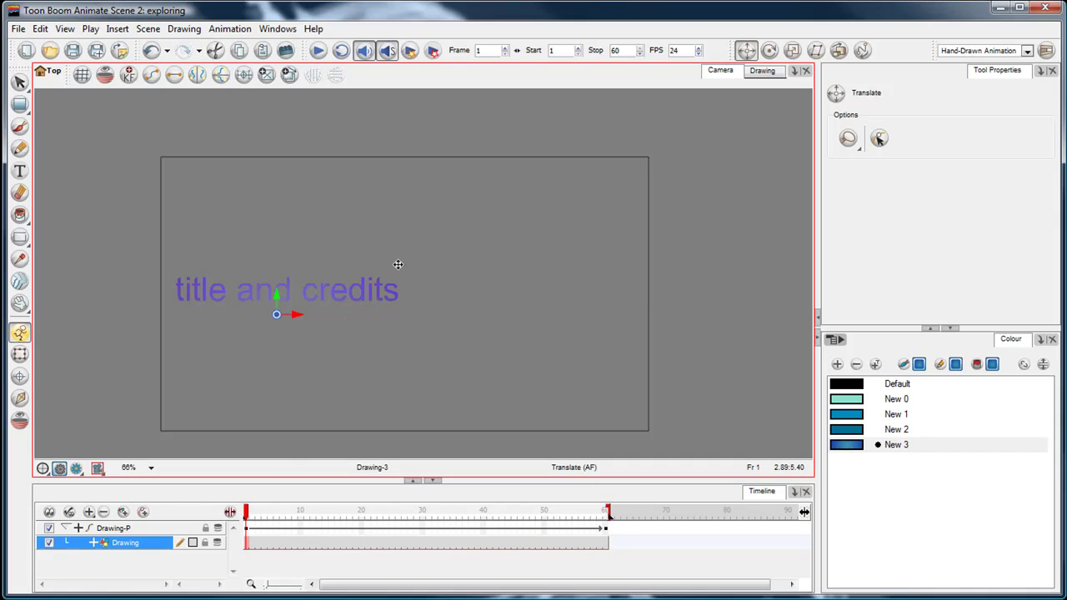
click(20, 104)
click(75, 149)
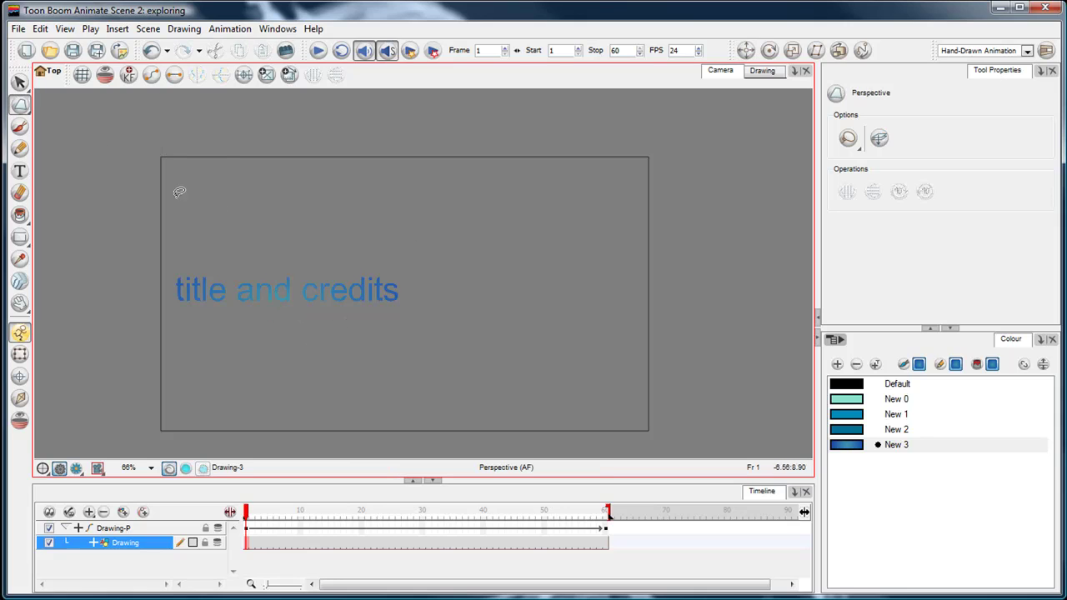
key(space)
drag(390, 244, 469, 237)
- Select all of the "title and credits" text artwork at frame 1 and delete it
click(20, 81)
key(ctrl+a)
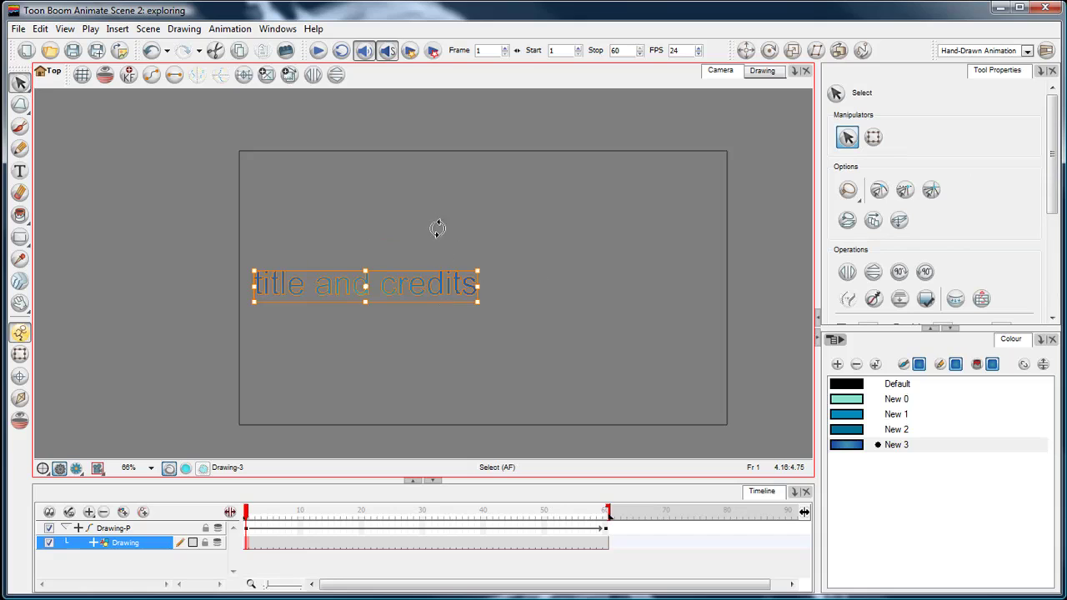
key(Delete)
key(space)
drag(470, 267, 410, 260)
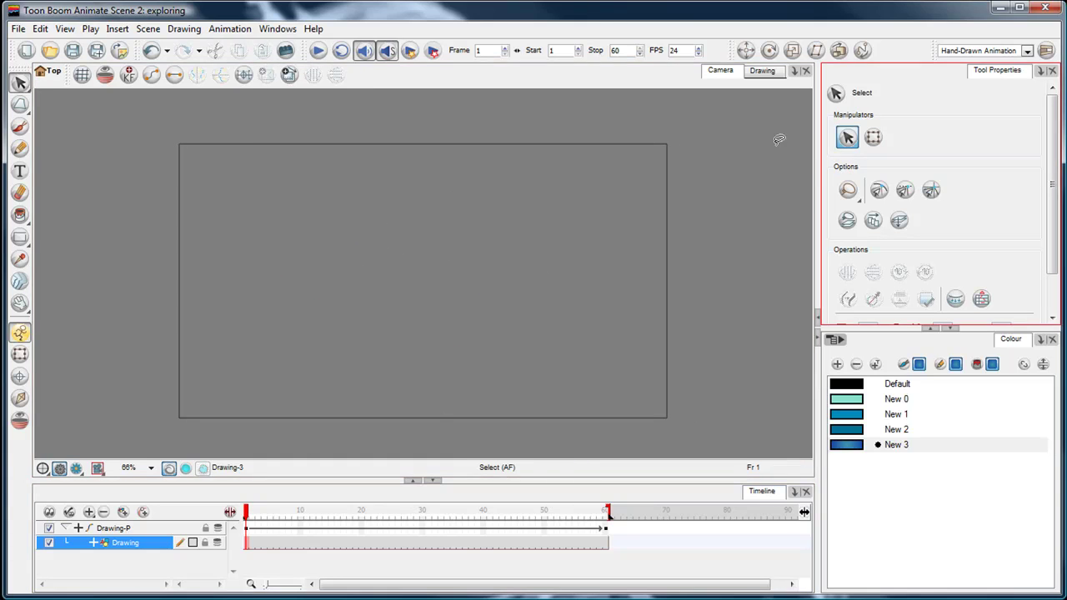
- Activate the Text tool and look through its properties and the list of available fonts
click(20, 171)
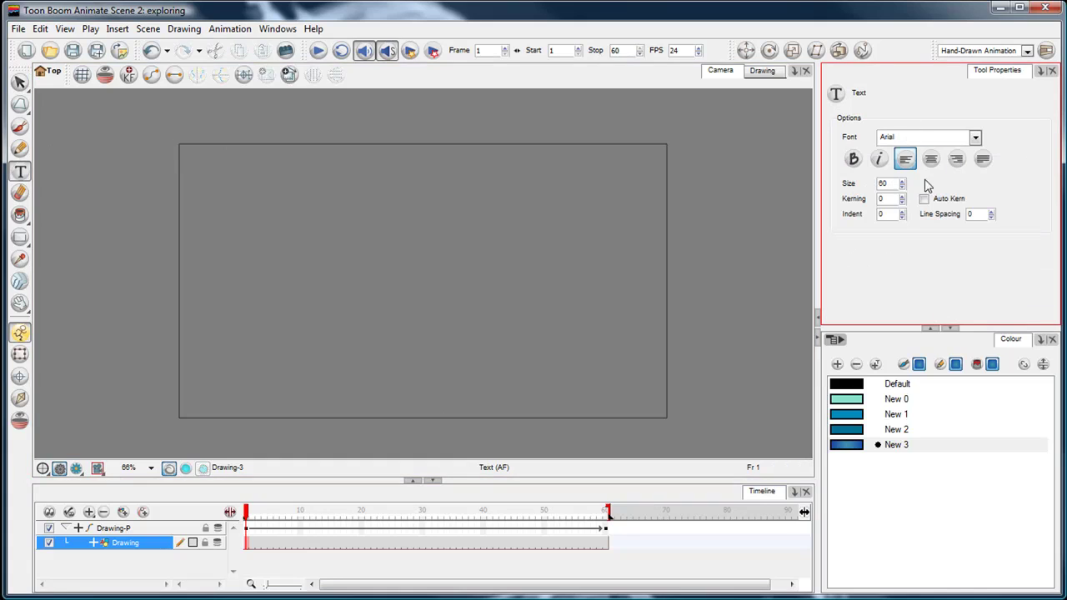
click(976, 138)
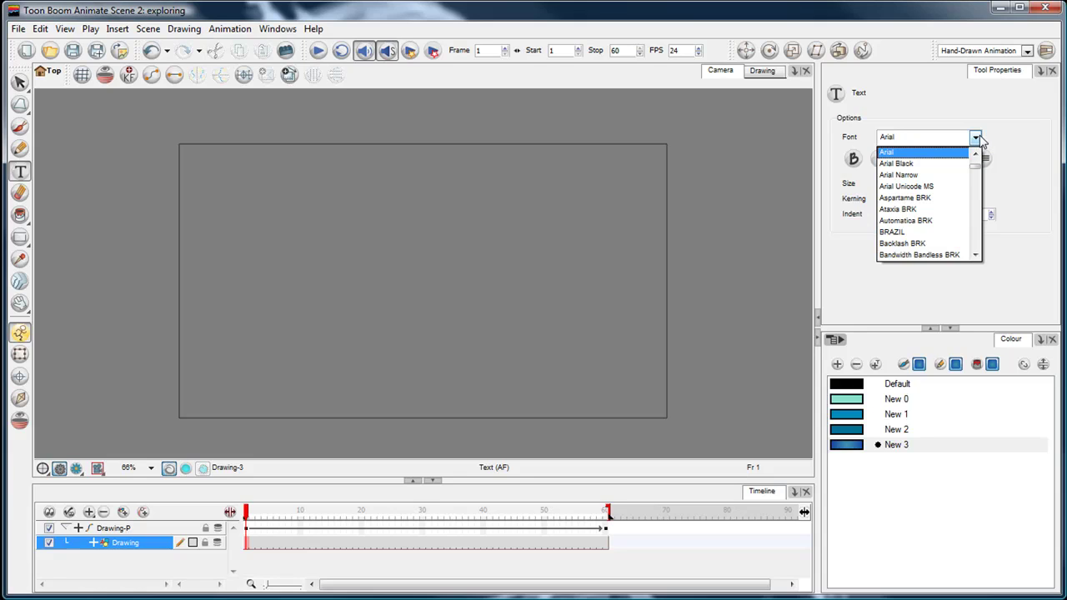
click(977, 138)
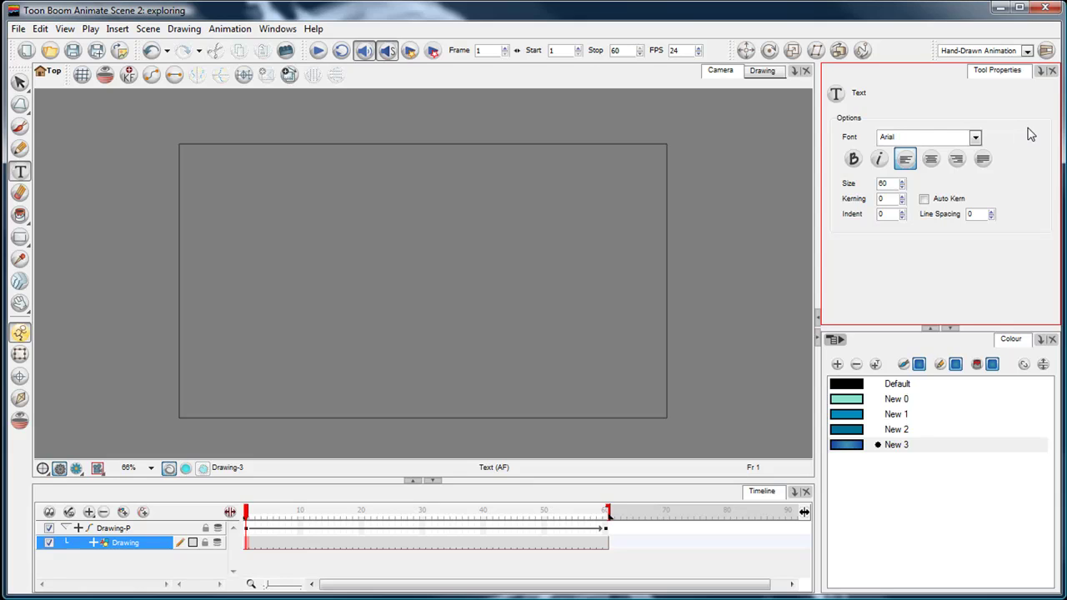
key(space)
drag(481, 270, 484, 267)
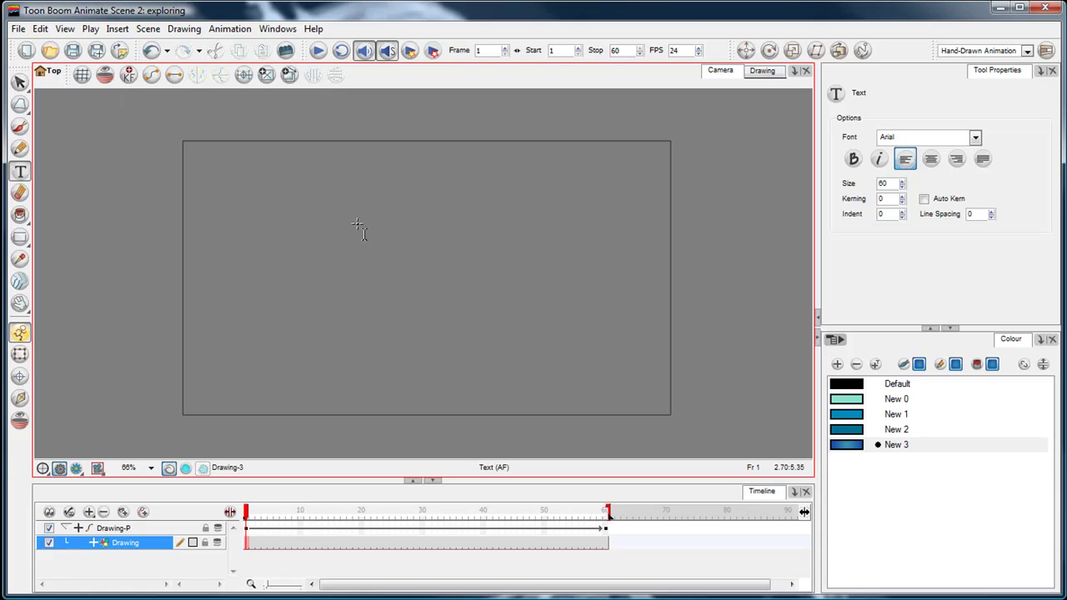
click(20, 81)
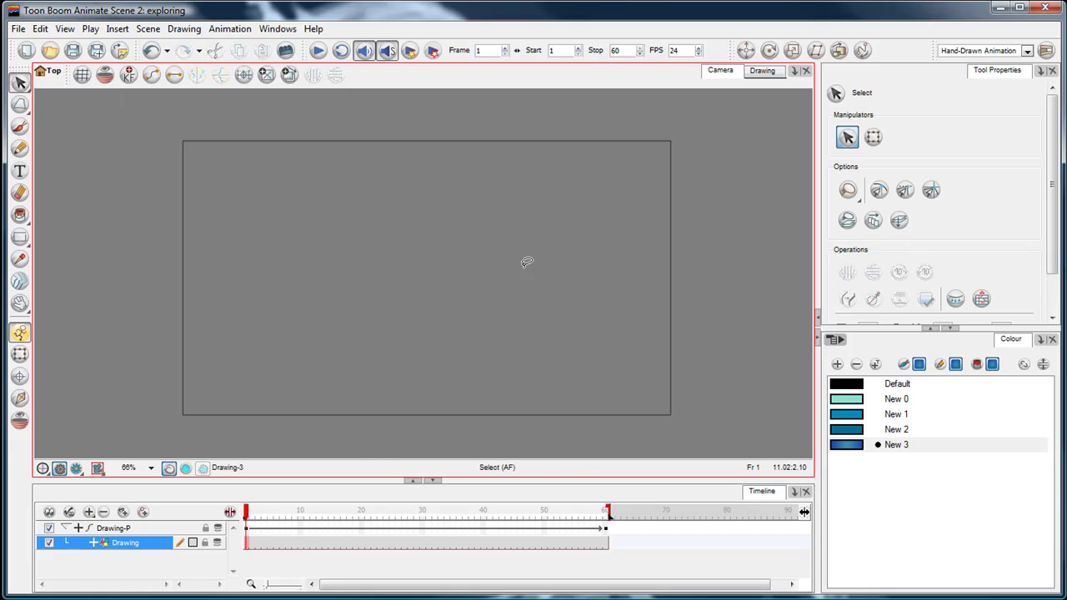
key(space)
drag(488, 266, 495, 264)
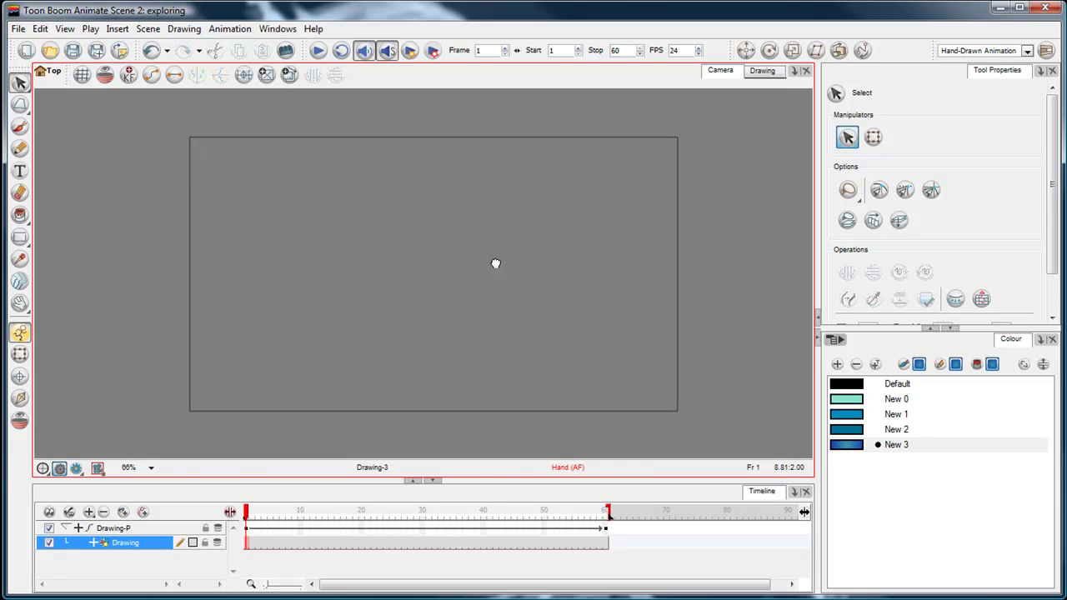
click(249, 512)
mouse_move(253, 512)
mouse_down()
mouse_move(327, 512)
mouse_move(247, 514)
mouse_up()
click(339, 473)
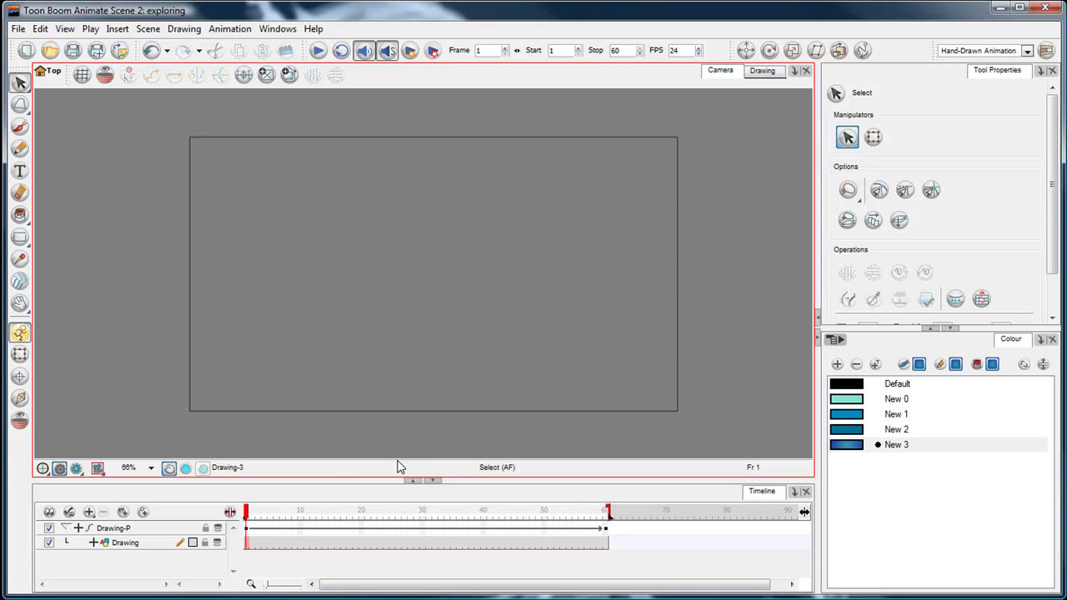
- Examine the properties of the Eraser tool and the options of the Paint tool
click(21, 193)
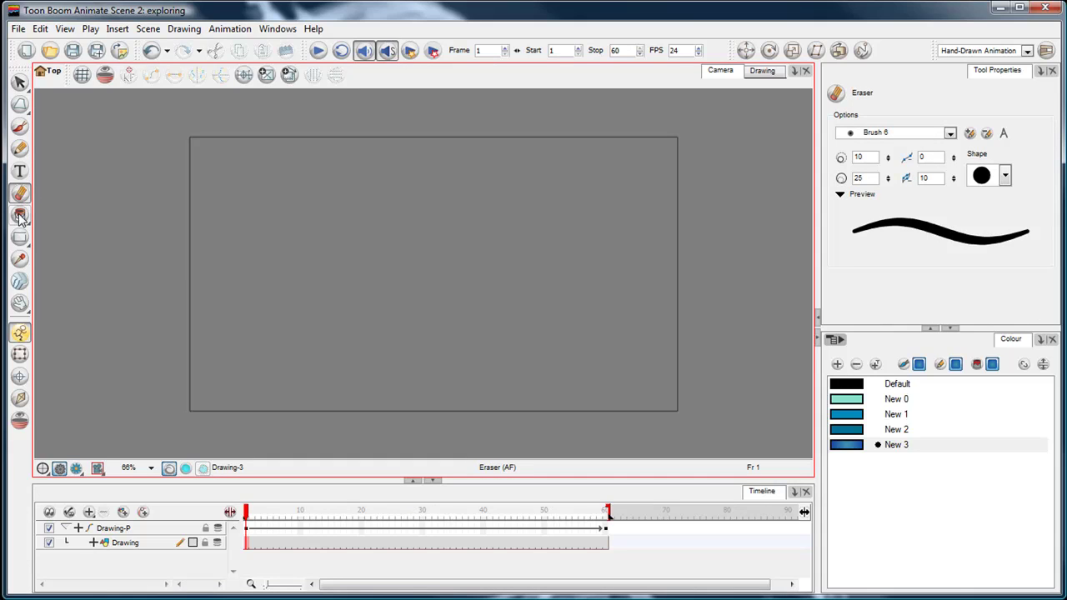
click(21, 216)
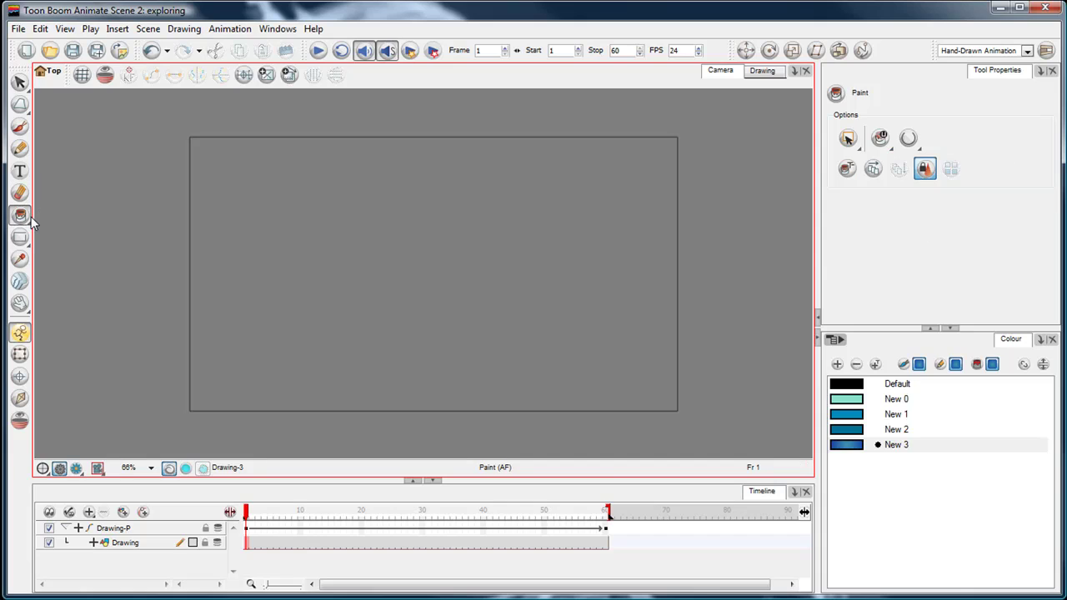
click(1017, 167)
click(935, 338)
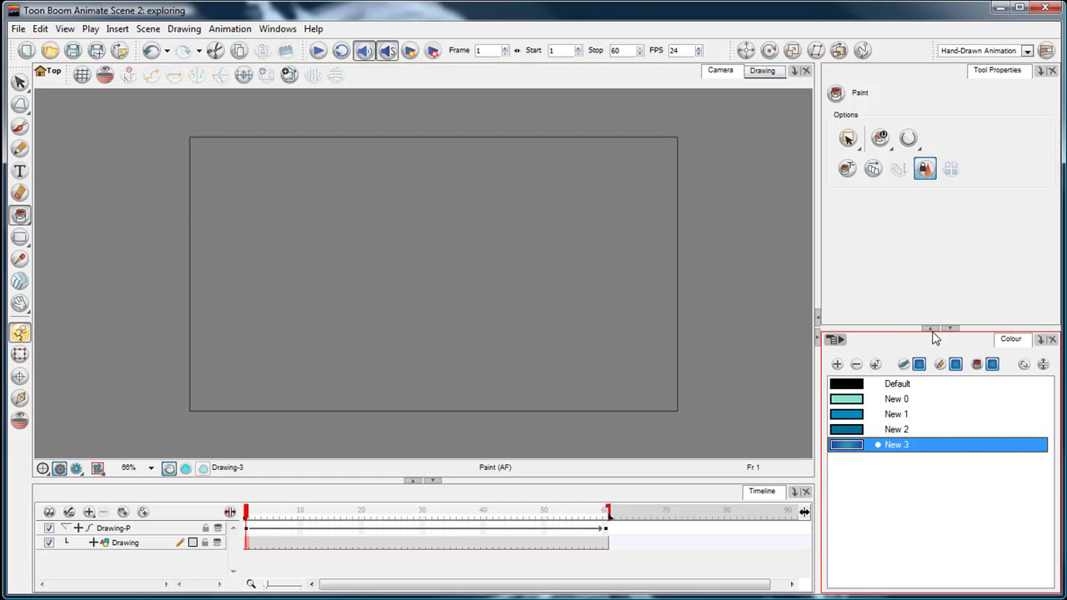